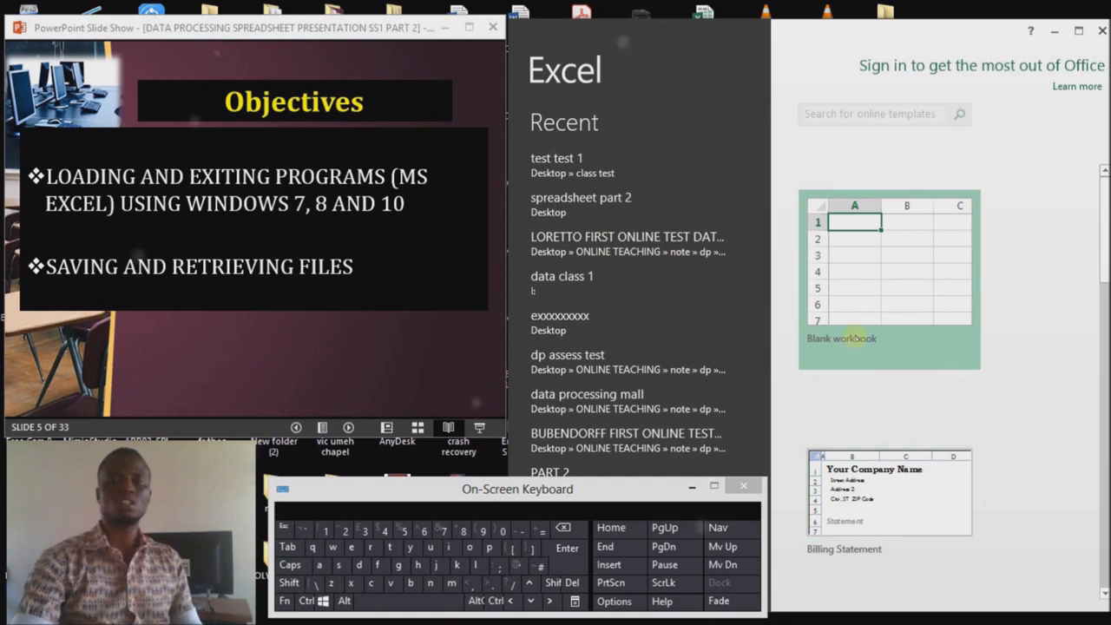
Step: Create a blank workbook, then bring up the Open page with Ctrl+O from the On-Screen Keyboard
{"action": "left_click", "coordinate": [863, 287]}
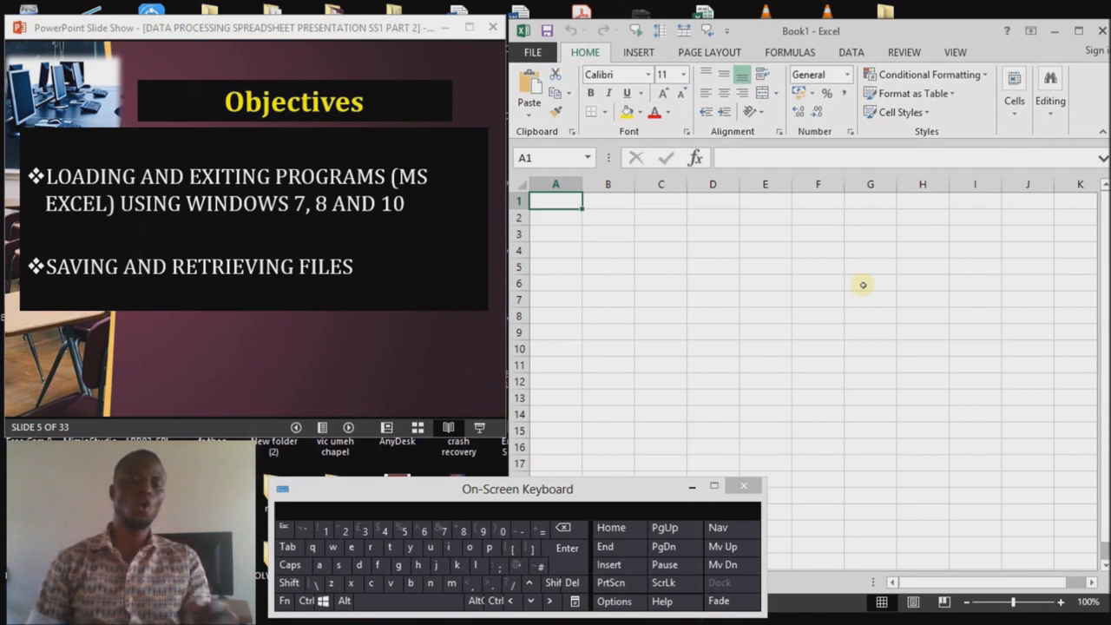
{"action": "left_click", "coordinate": [306, 601]}
{"action": "left_click", "coordinate": [469, 547]}
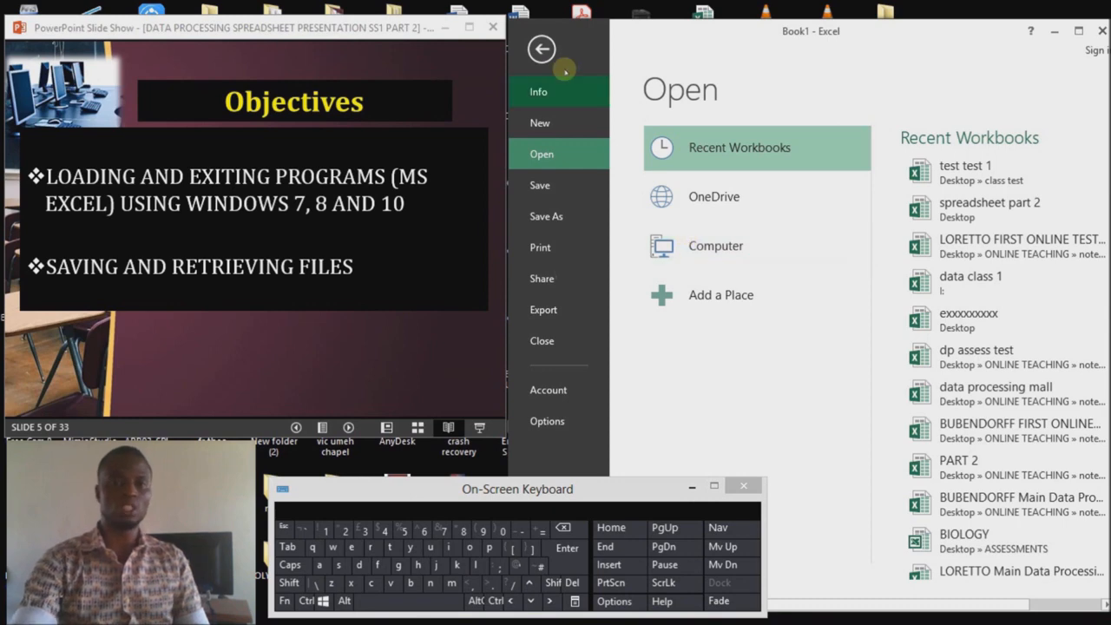
Step: From FILE > Open, choose Computer and browse for a workbook file
{"action": "left_click", "coordinate": [541, 49]}
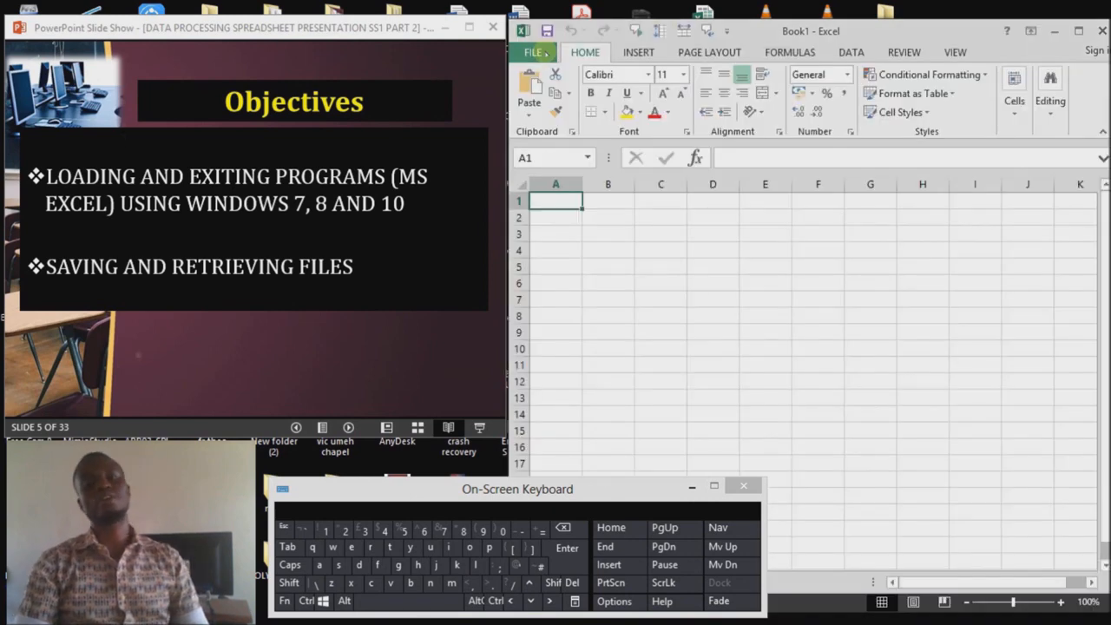
{"action": "left_click", "coordinate": [543, 53]}
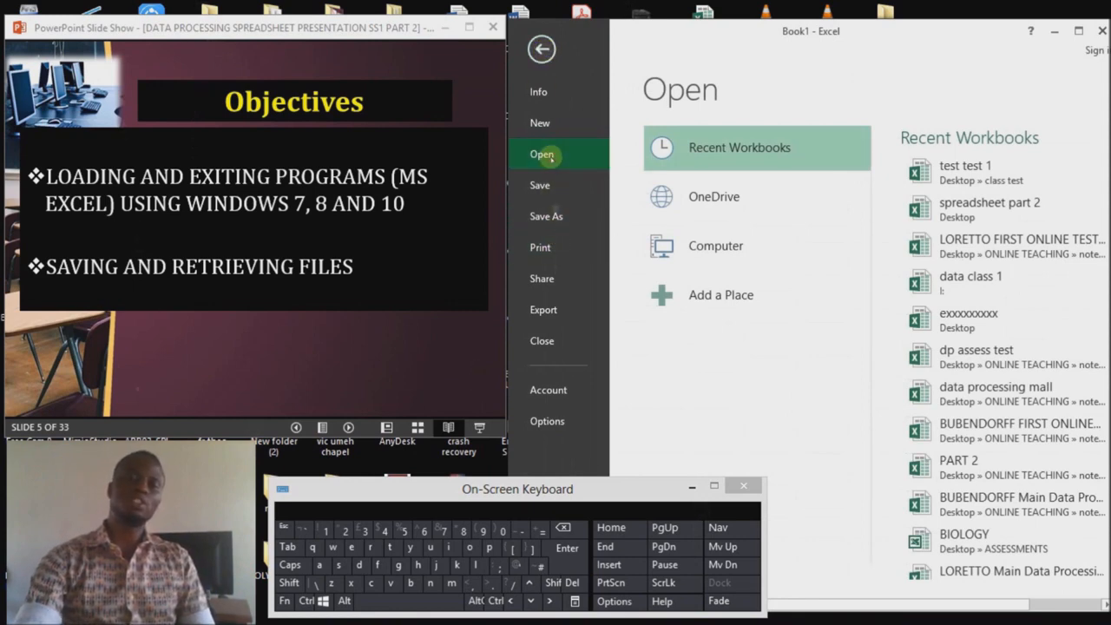
{"action": "left_click", "coordinate": [719, 243]}
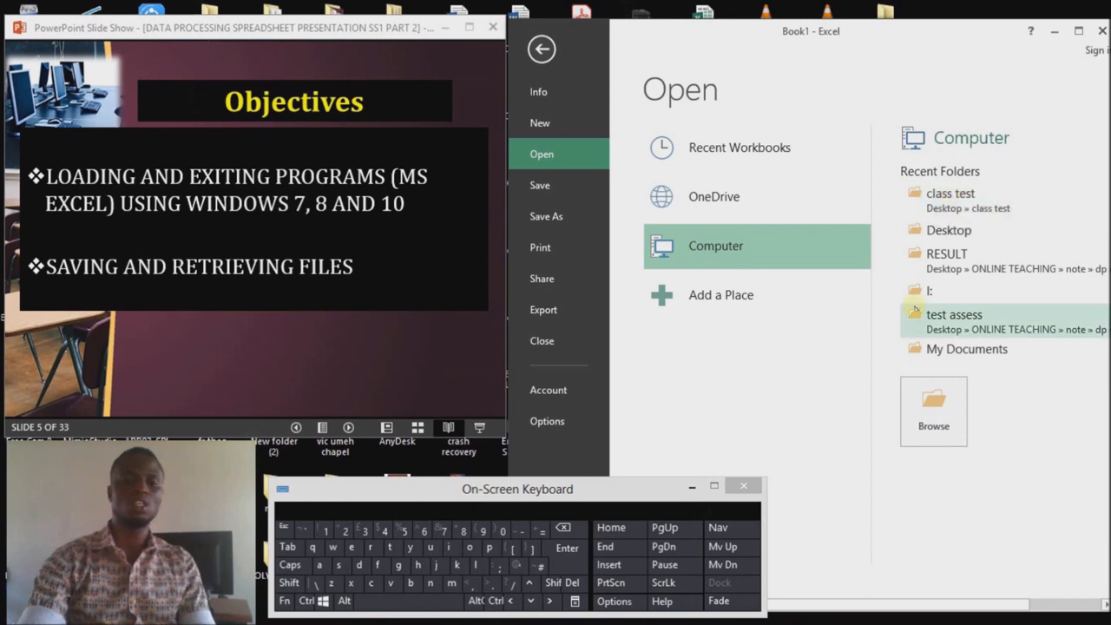
{"action": "left_click", "coordinate": [948, 418]}
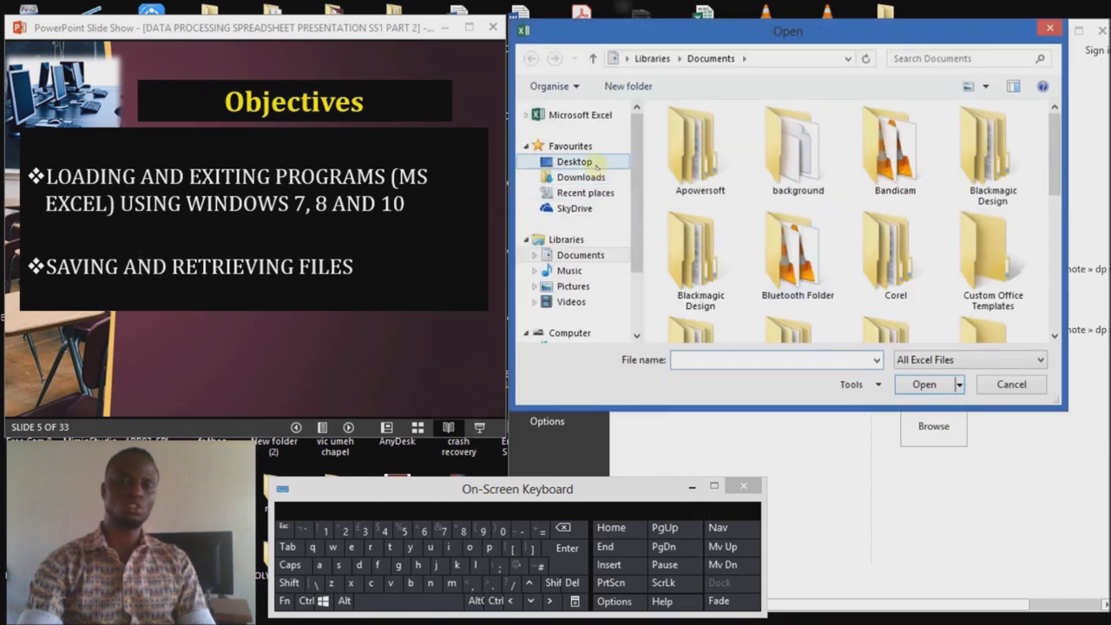
Step: Open the test test 1 workbook from the class test folder on the Desktop
{"action": "left_click", "coordinate": [593, 162]}
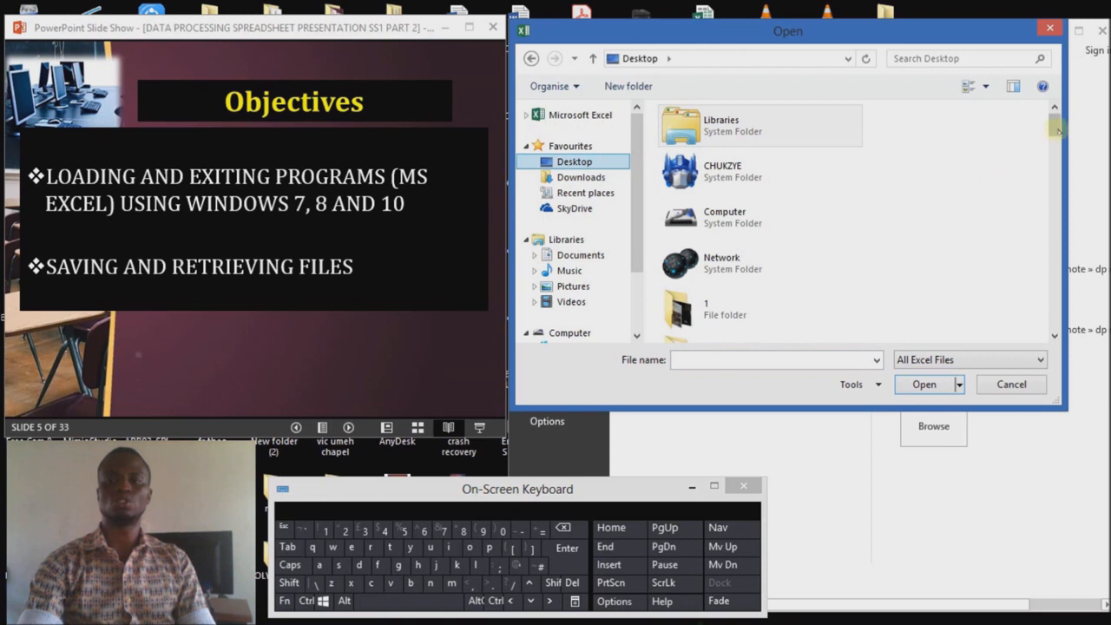
{"action": "left_click_drag", "start_coordinate": [1054, 125], "coordinate": [1056, 160]}
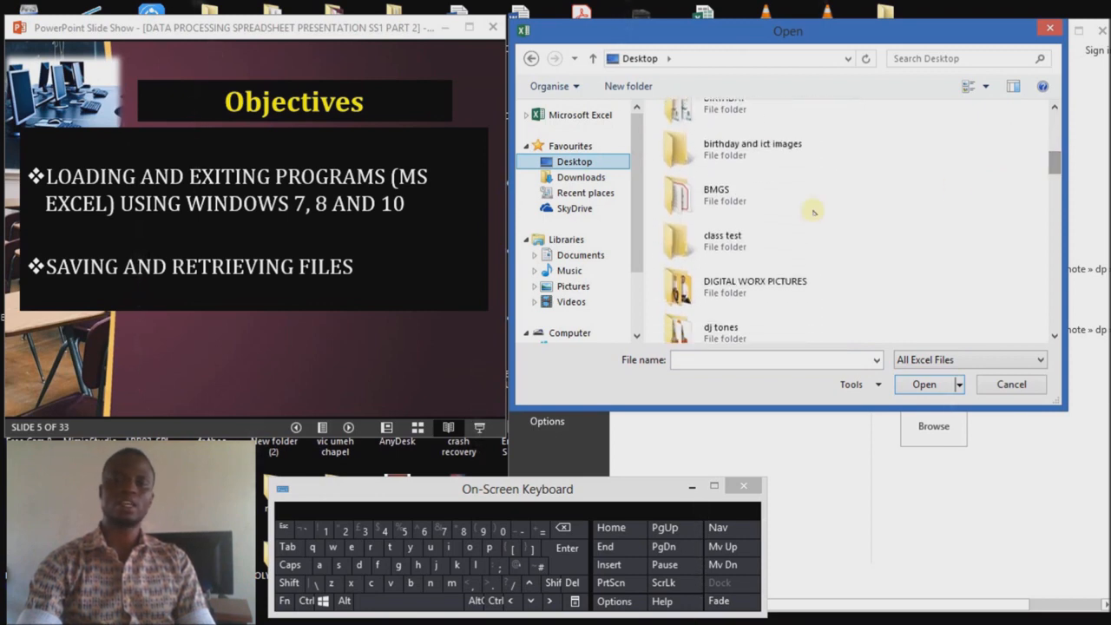
{"action": "double_click", "coordinate": [692, 241]}
{"action": "left_click", "coordinate": [714, 135]}
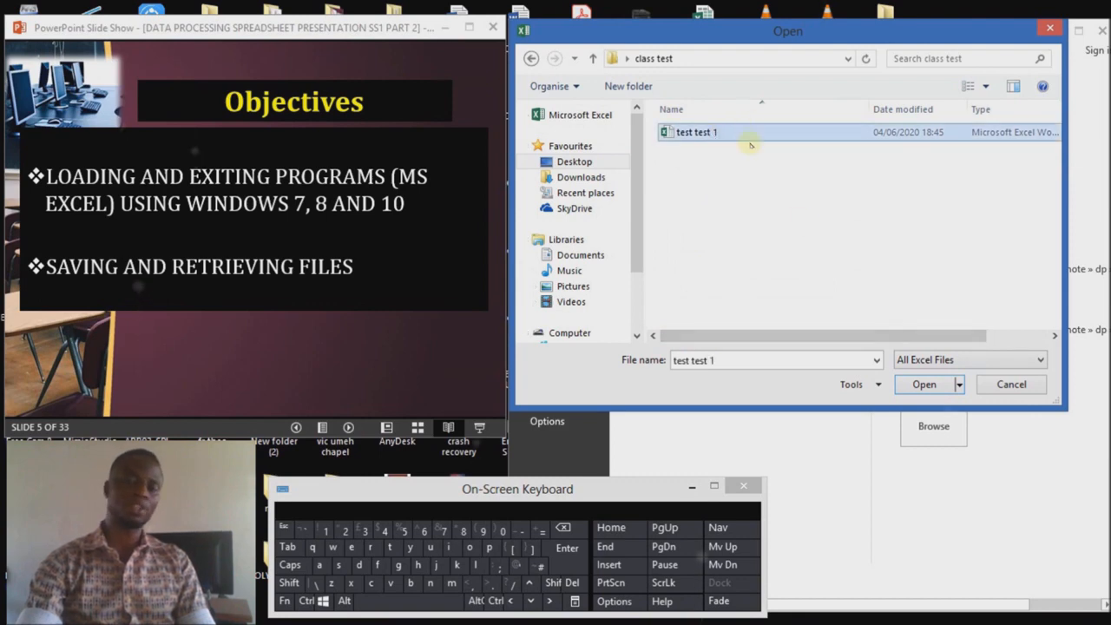
{"action": "left_click", "coordinate": [750, 127]}
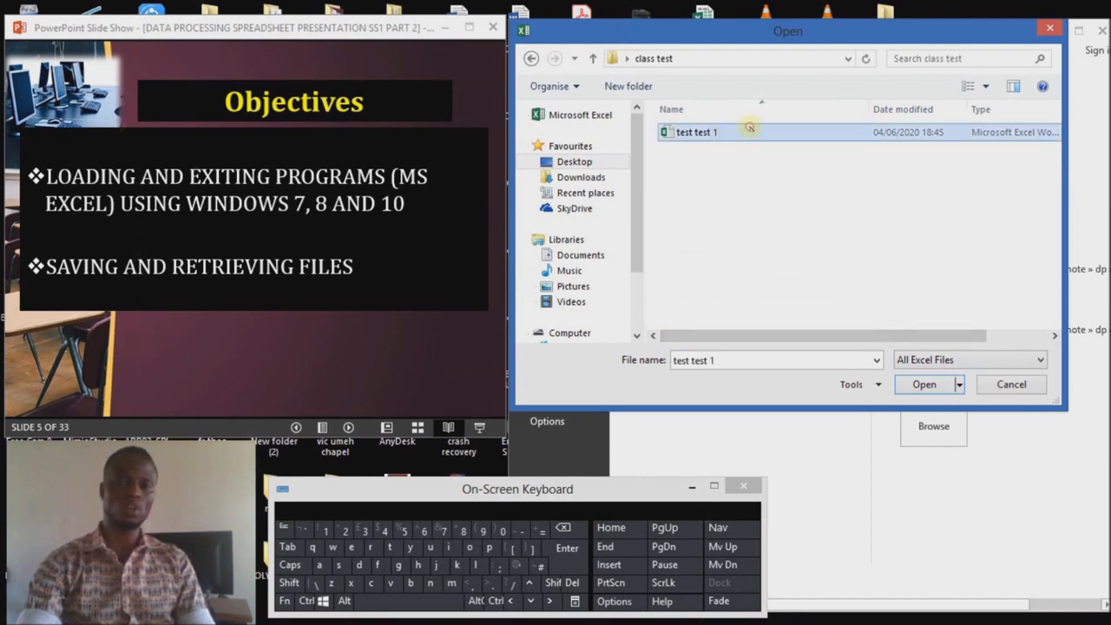
{"action": "left_click", "coordinate": [926, 383]}
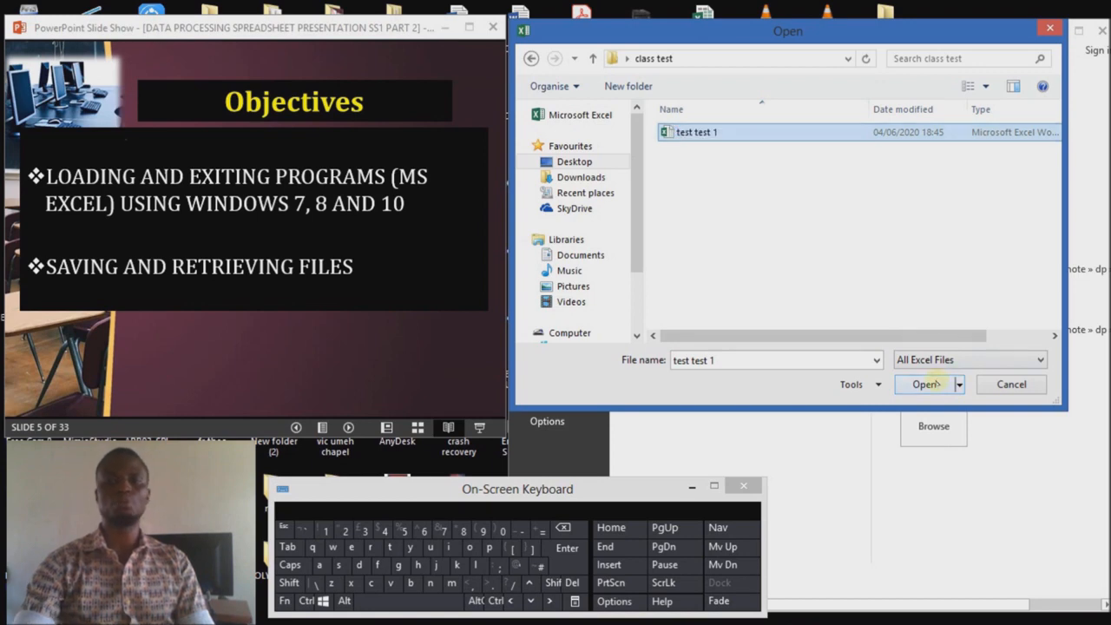
{"action": "left_click", "coordinate": [926, 383]}
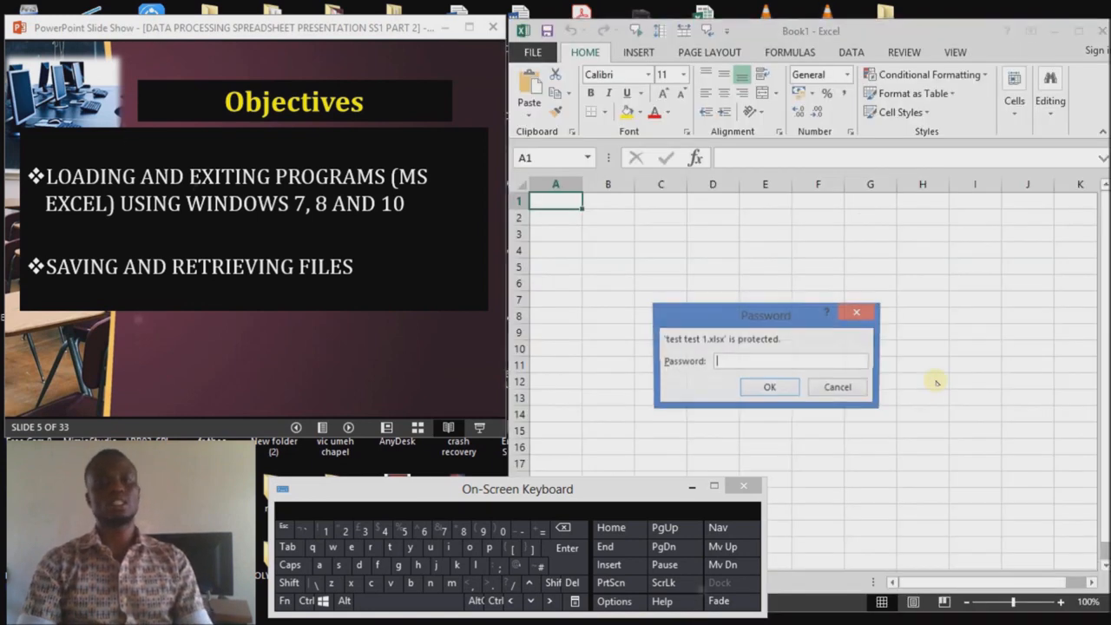
Step: Enter the opening password and the write-access password to unlock the workbook
{"action": "type", "text": "•"}
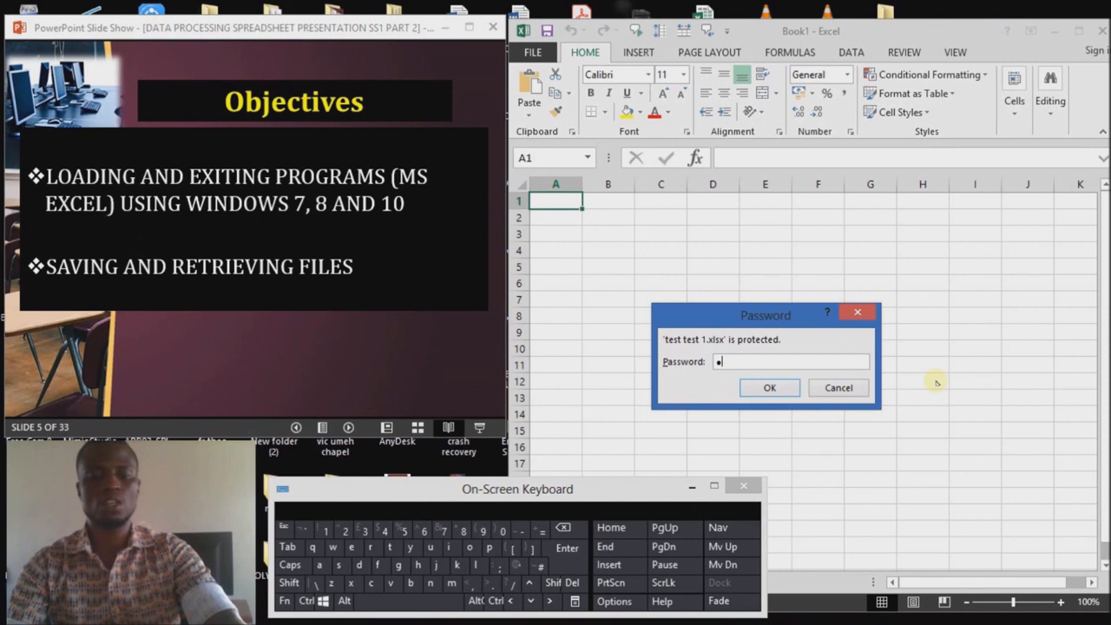
{"action": "key", "text": "Return"}
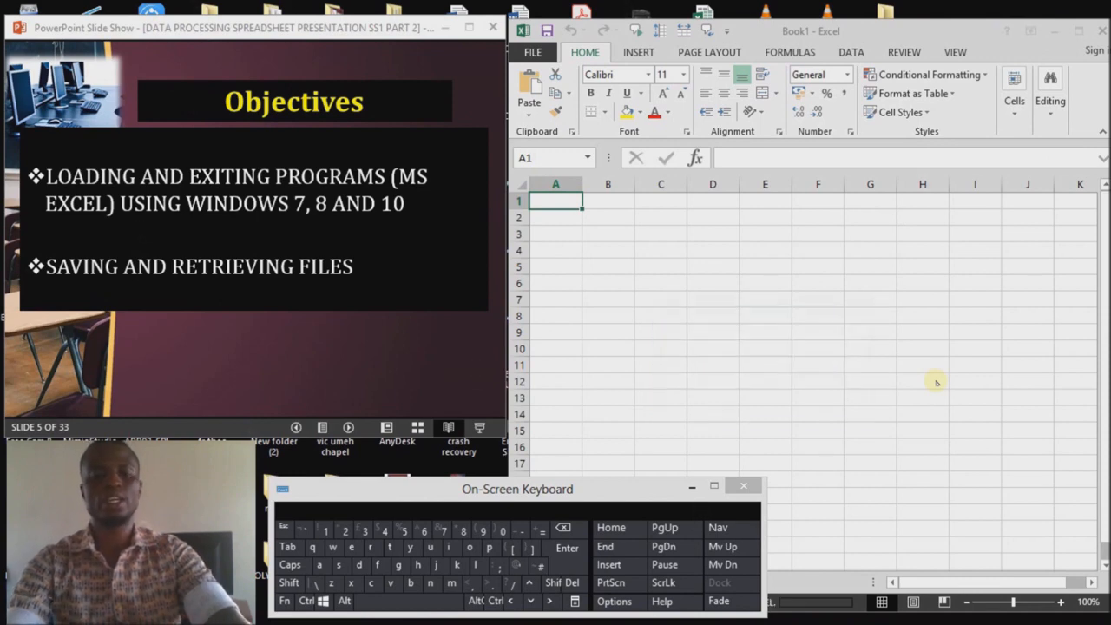
{"action": "type", "text": "••"}
{"action": "key", "text": "Return"}
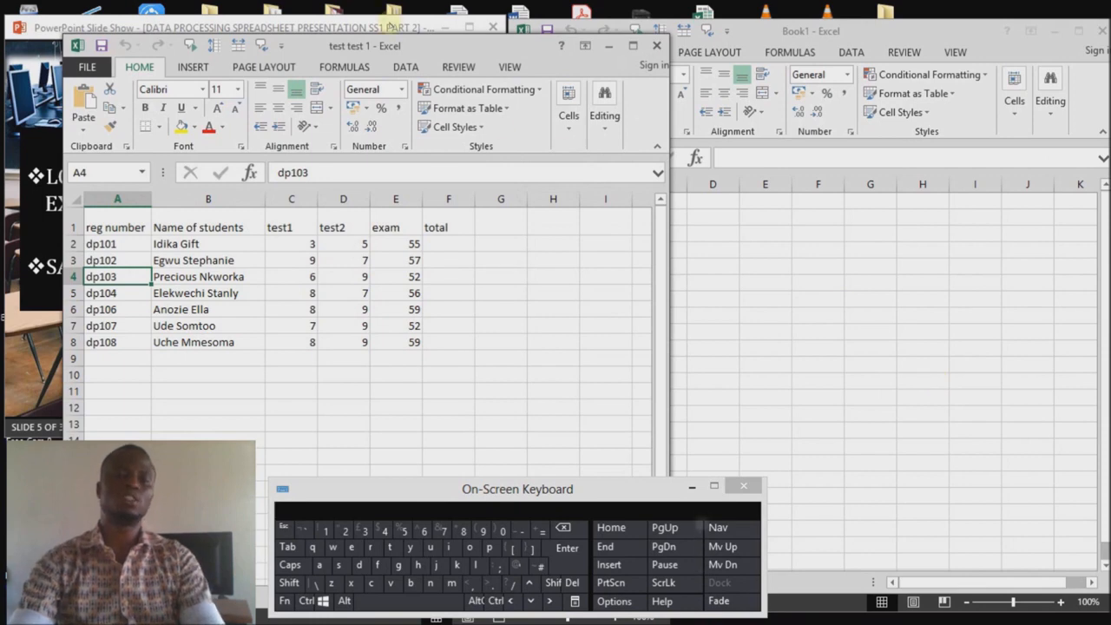
Step: Move the test test 1 window to the right half of the screen beside the slide show
{"action": "left_click_drag", "start_coordinate": [389, 45], "coordinate": [836, 30]}
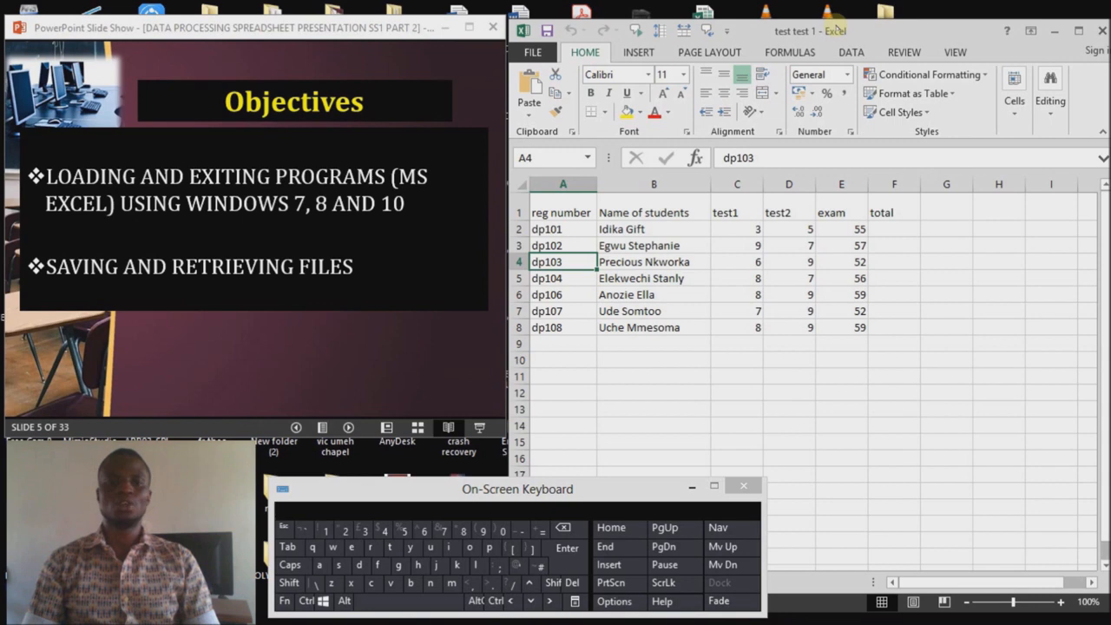
Step: Enter student ID dp109 and the student's name in row 9
{"action": "key", "text": "Down"}
{"action": "key", "text": "Down"}
{"action": "key", "text": "Down"}
{"action": "key", "text": "Down"}
{"action": "key", "text": "Down"}
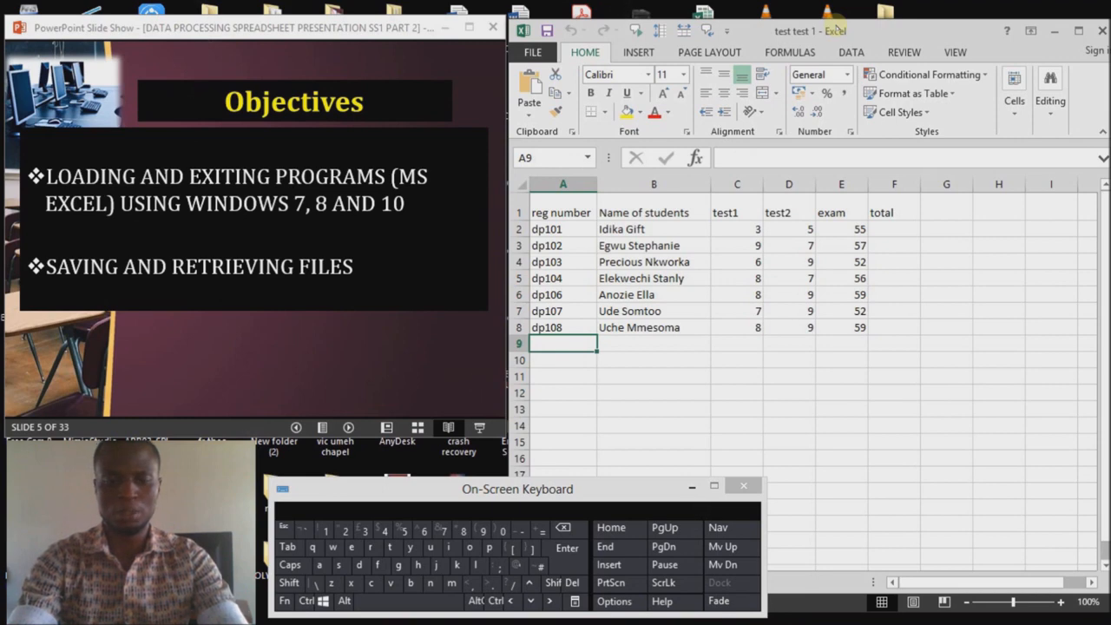
{"action": "type", "text": "do"}
{"action": "type", "text": "10"}
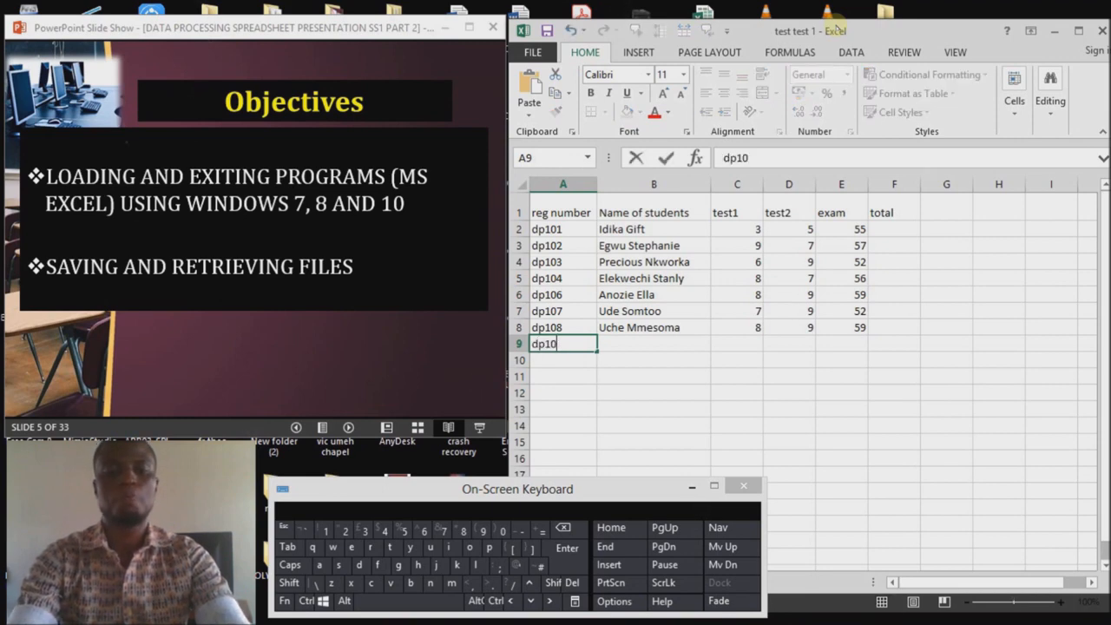
{"action": "type", "text": "9"}
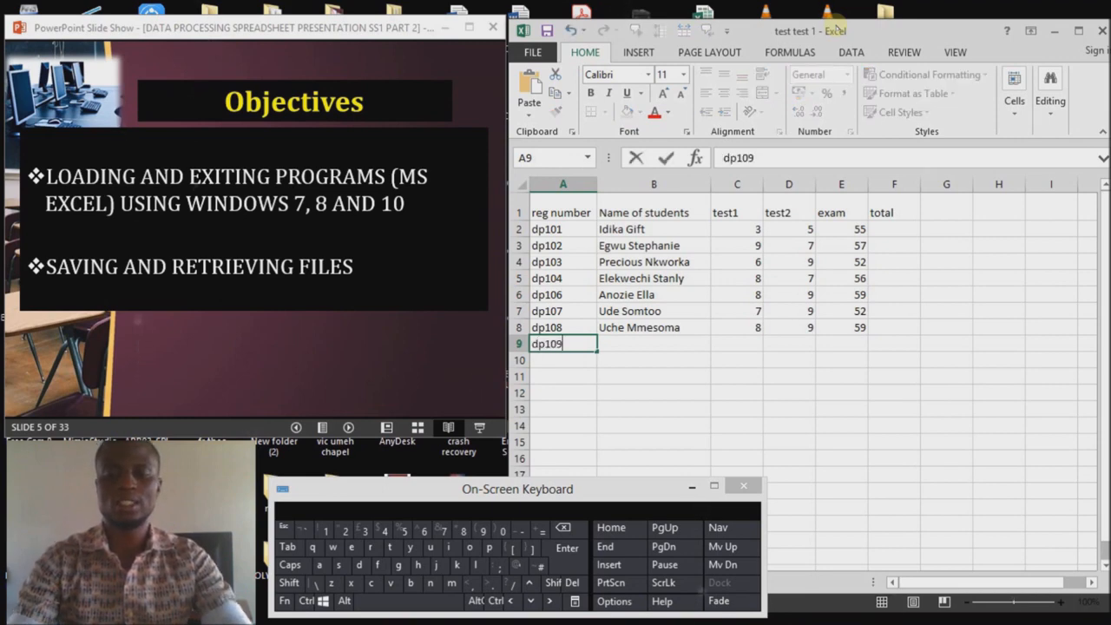
{"action": "key", "text": "Tab"}
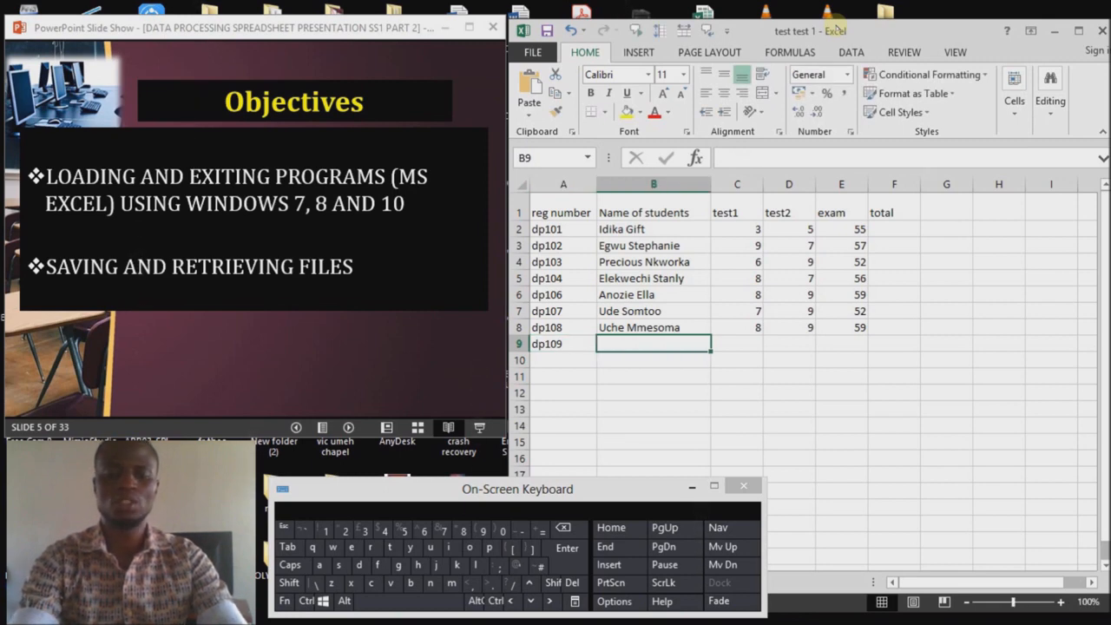
{"action": "key", "text": "shift"}
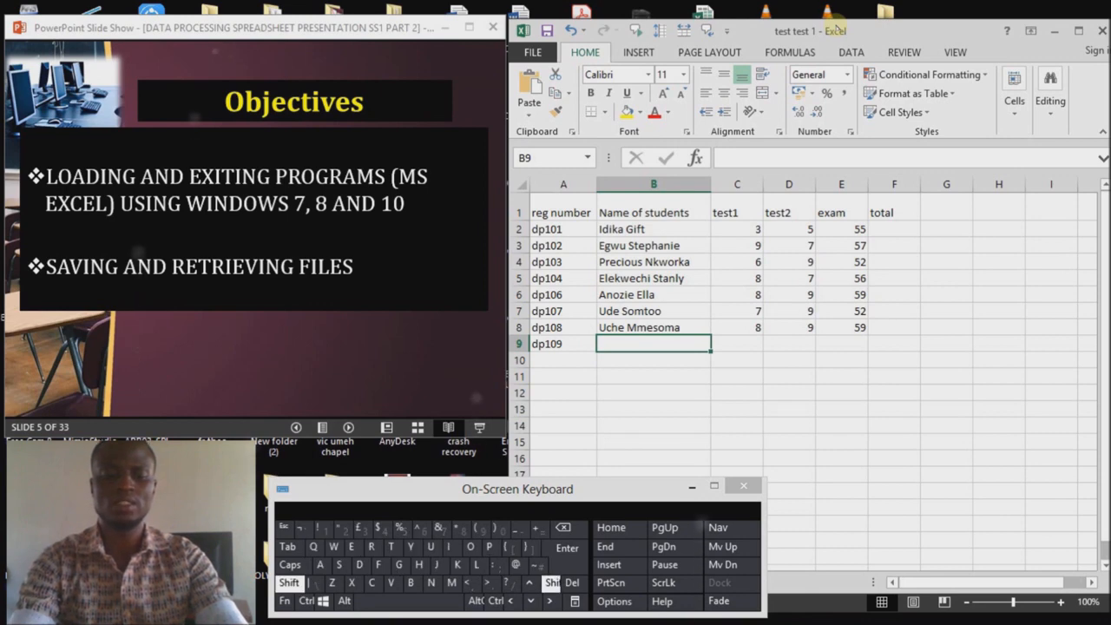
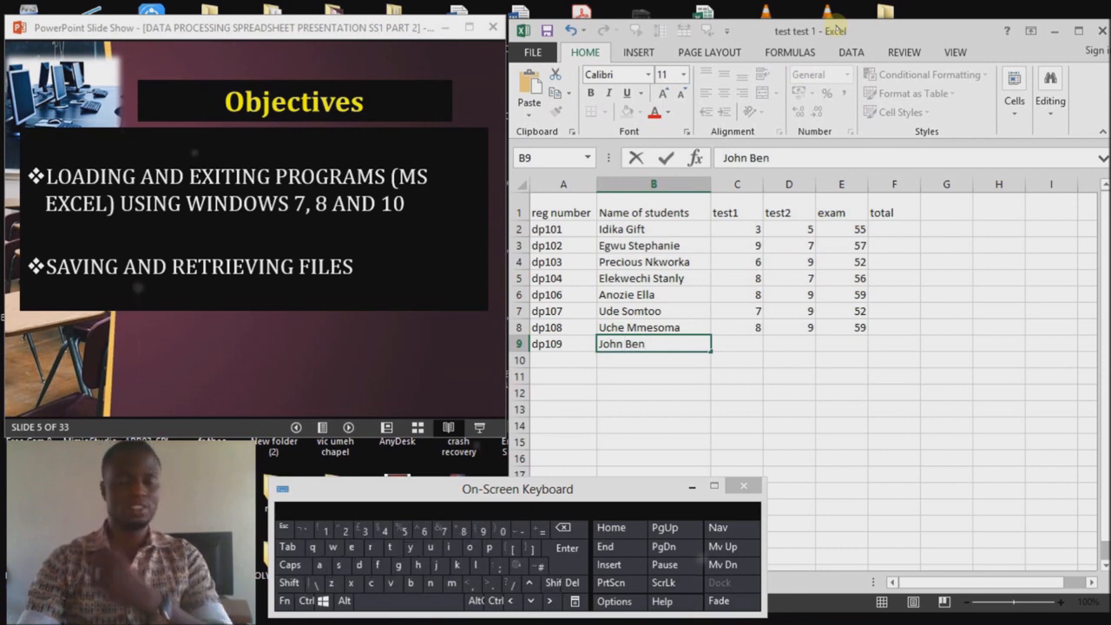
{"action": "key", "text": "Tab"}
Step: Give dp109 test1 8, test2 7 and exam 58, then begin the ID in A10
{"action": "type", "text": "8"}
{"action": "key", "text": "Tab"}
{"action": "type", "text": "7"}
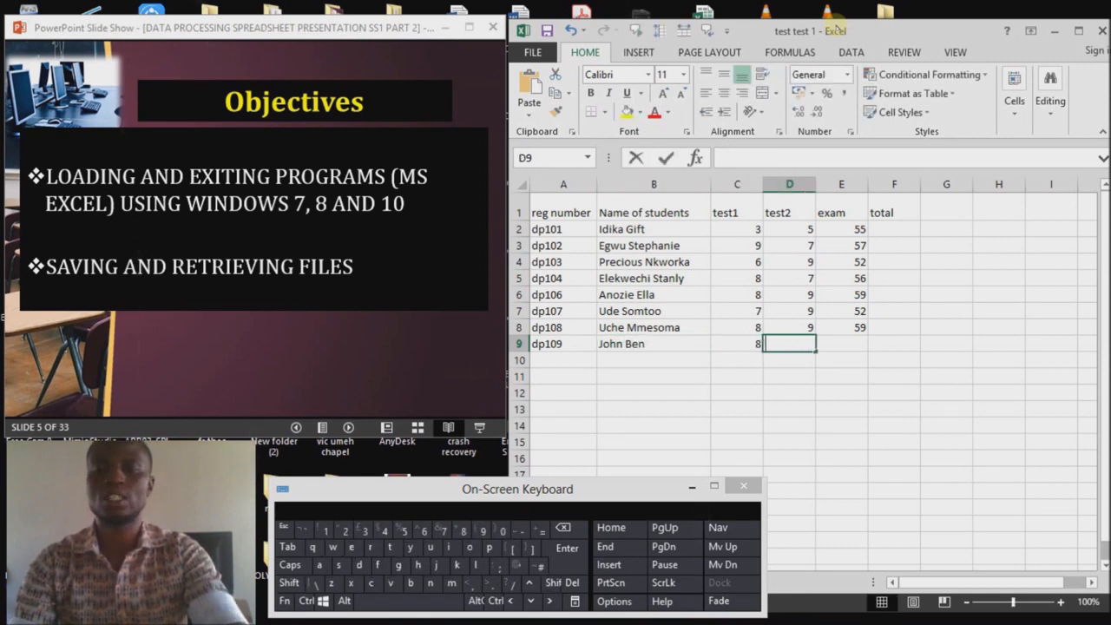
{"action": "key", "text": "Tab"}
{"action": "type", "text": "5"}
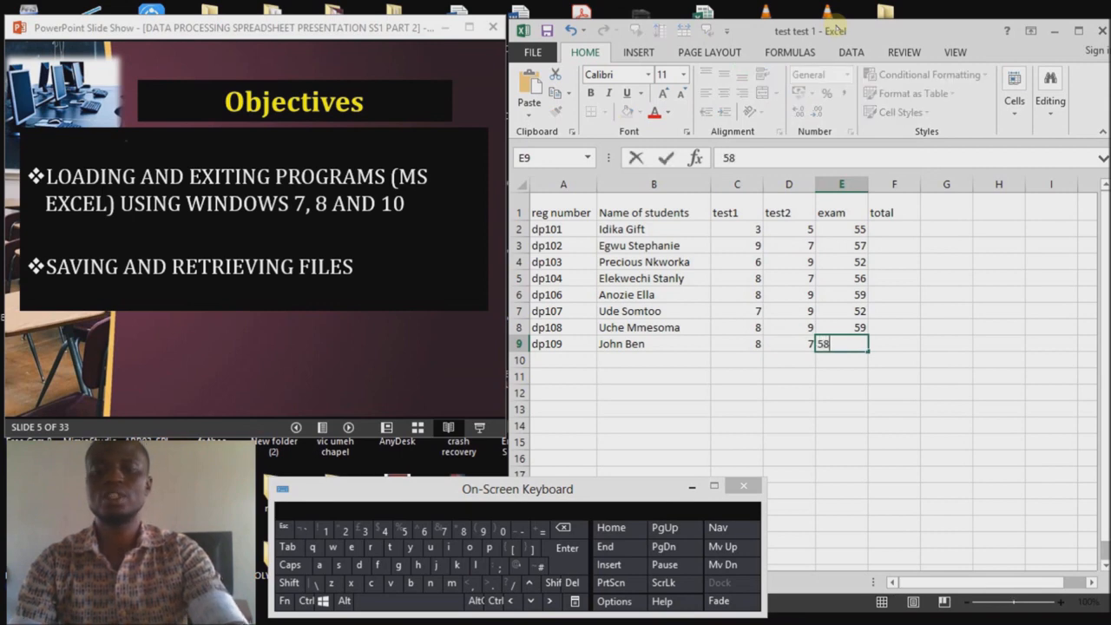
{"action": "key", "text": "ctrl+Return"}
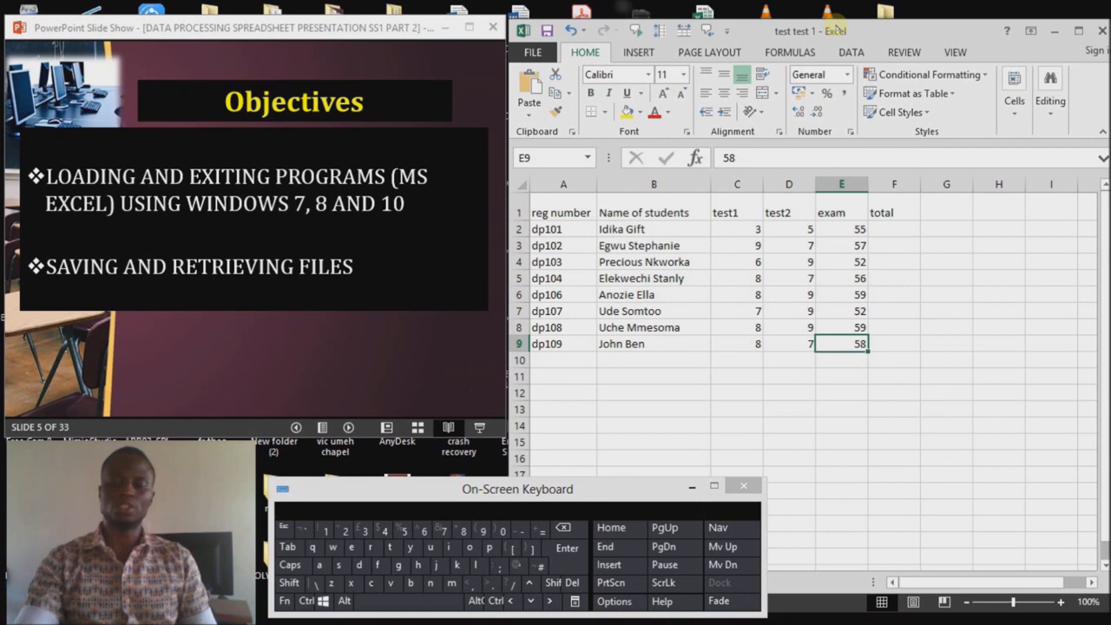
{"action": "key", "text": "Down"}
{"action": "key", "text": "Left"}
{"action": "key", "text": "Left"}
{"action": "key", "text": "Left"}
{"action": "key", "text": "Left"}
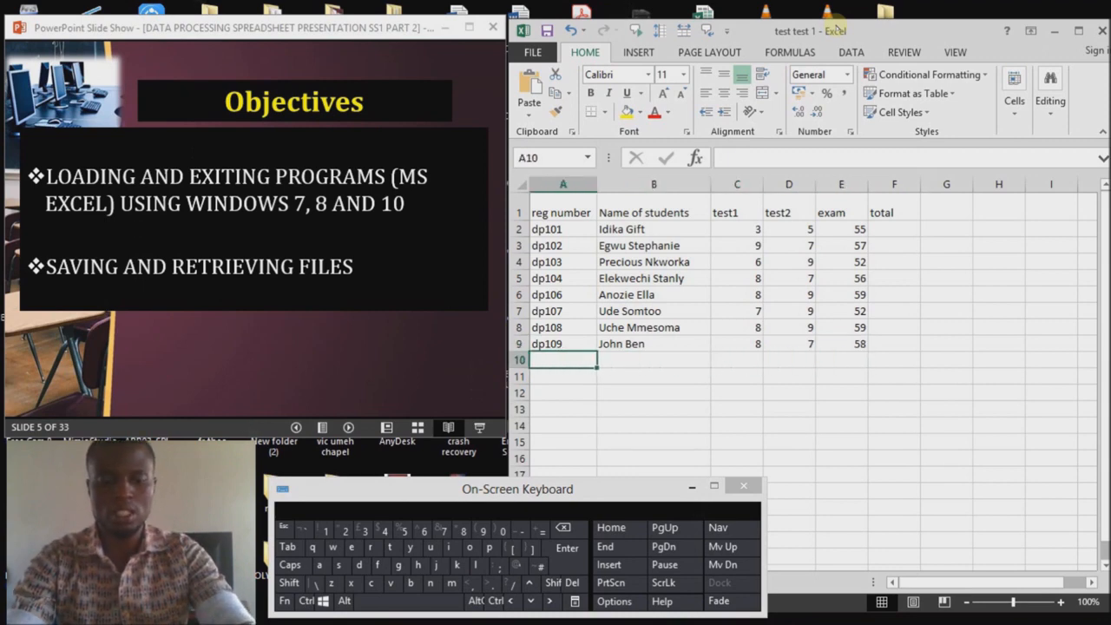
{"action": "type", "text": "d"}
{"action": "type", "text": "p10"}
{"action": "type", "text": "110"}
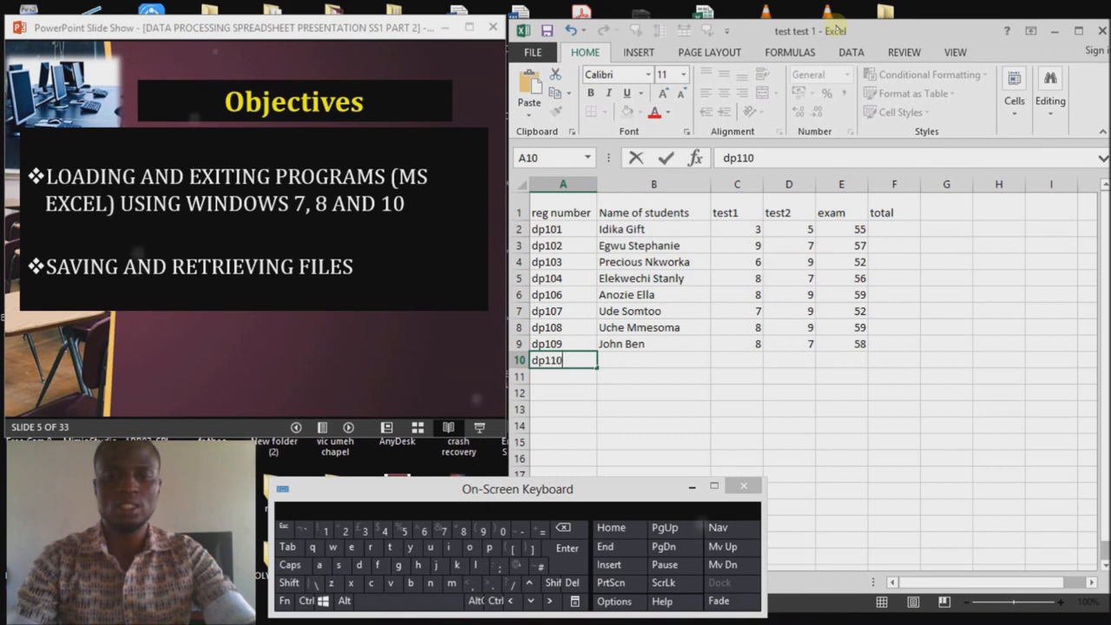
Step: Enter the dp110 student's first name and surname in B10, fixing a mistyped surname
{"action": "key", "text": "Tab"}
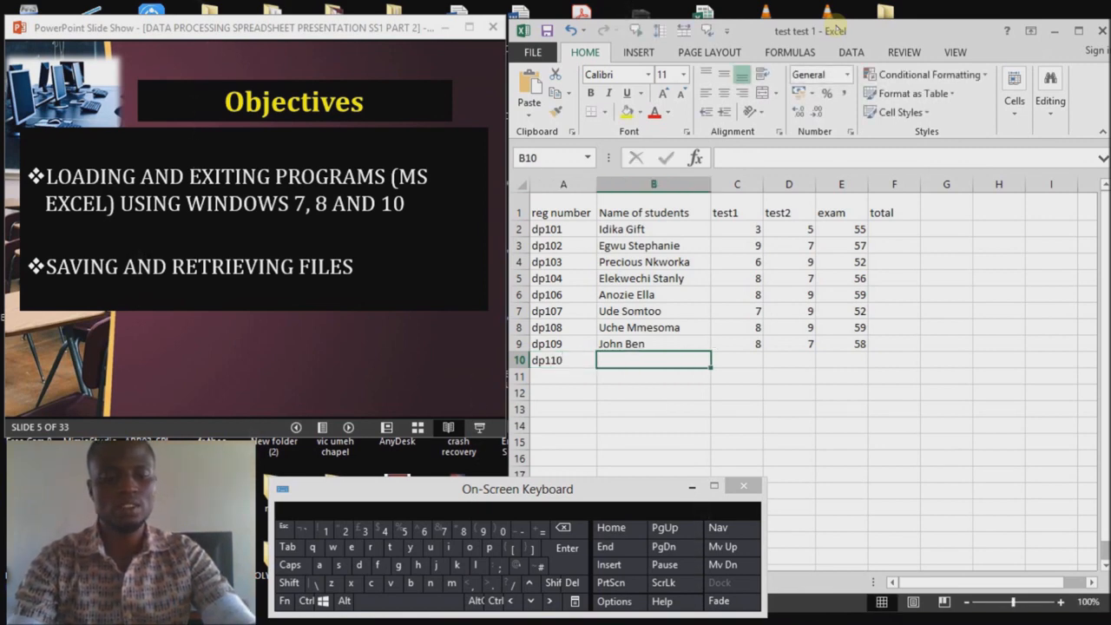
{"action": "key", "text": "shift"}
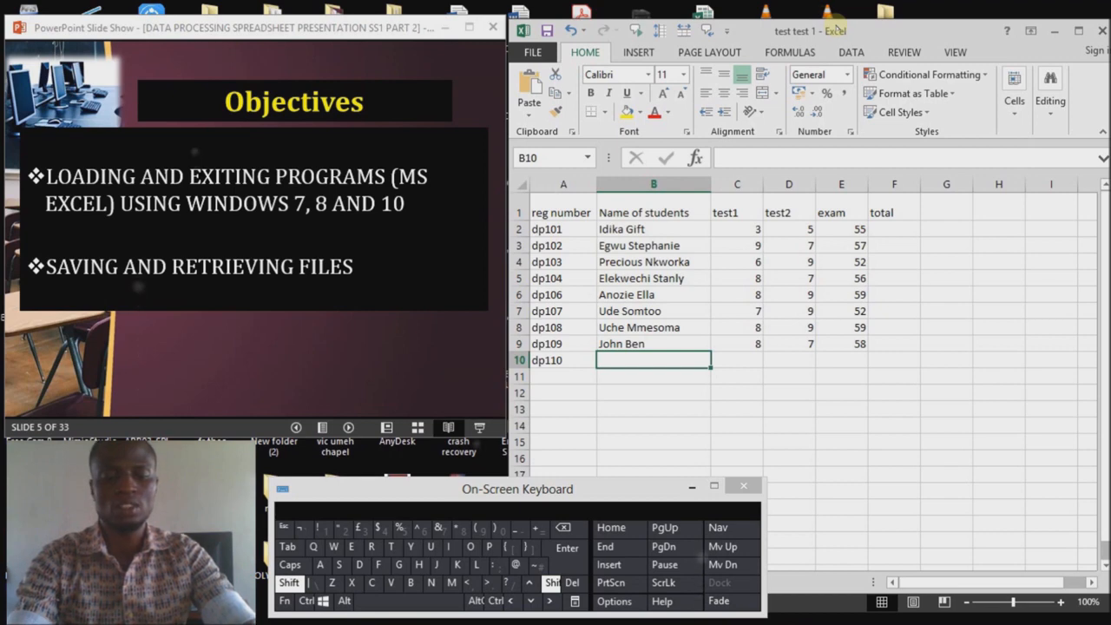
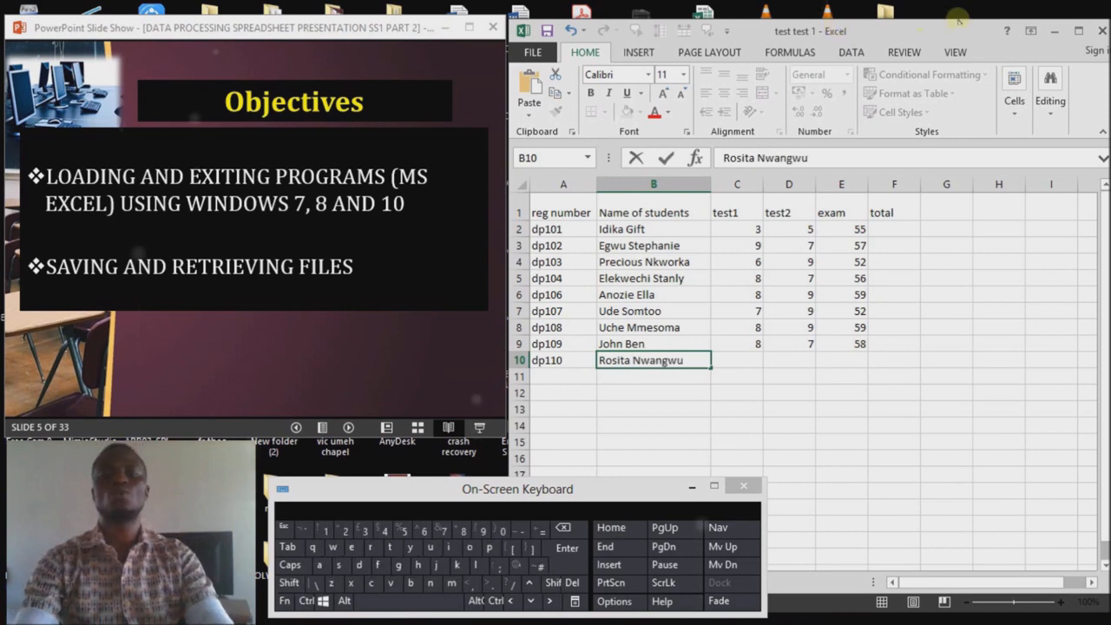
{"action": "left_click", "coordinate": [737, 359]}
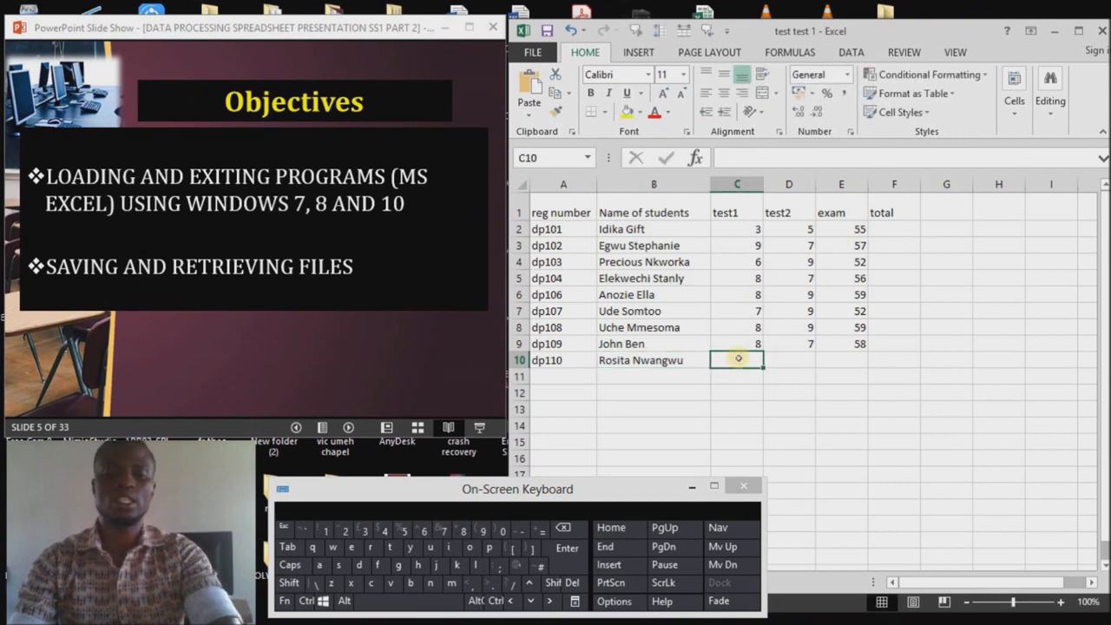
Step: Enter scores 6, 7 and 56 in C10:E10 for dp110
{"action": "type", "text": "6"}
{"action": "key", "text": "Tab"}
{"action": "type", "text": "7"}
{"action": "key", "text": "Tab"}
{"action": "type", "text": "8"}
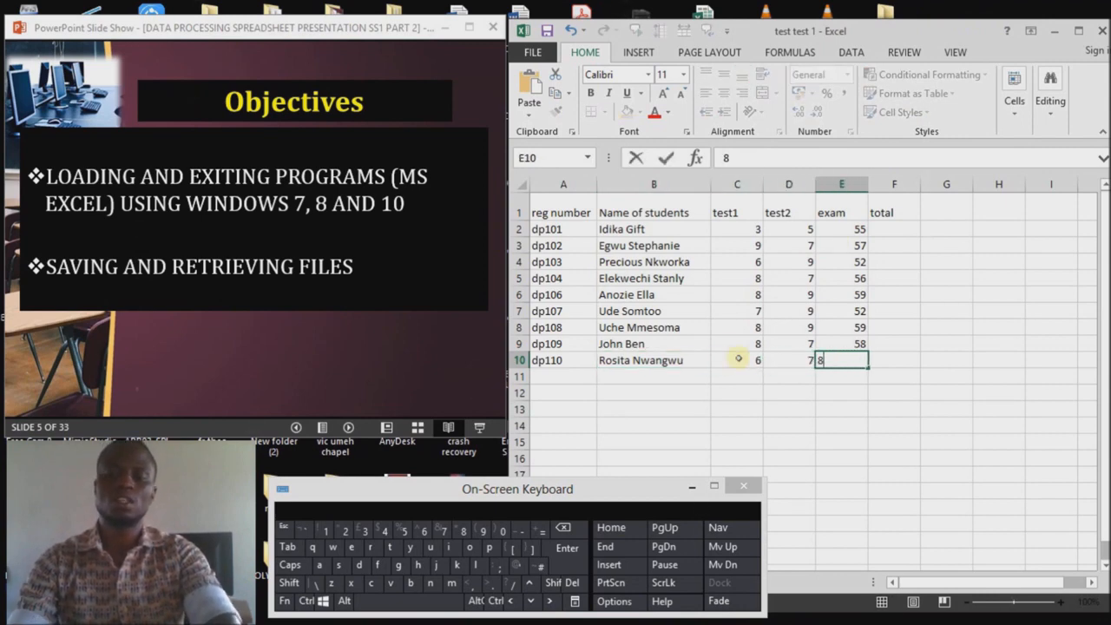
{"action": "key", "text": "BackSpace"}
{"action": "type", "text": "56"}
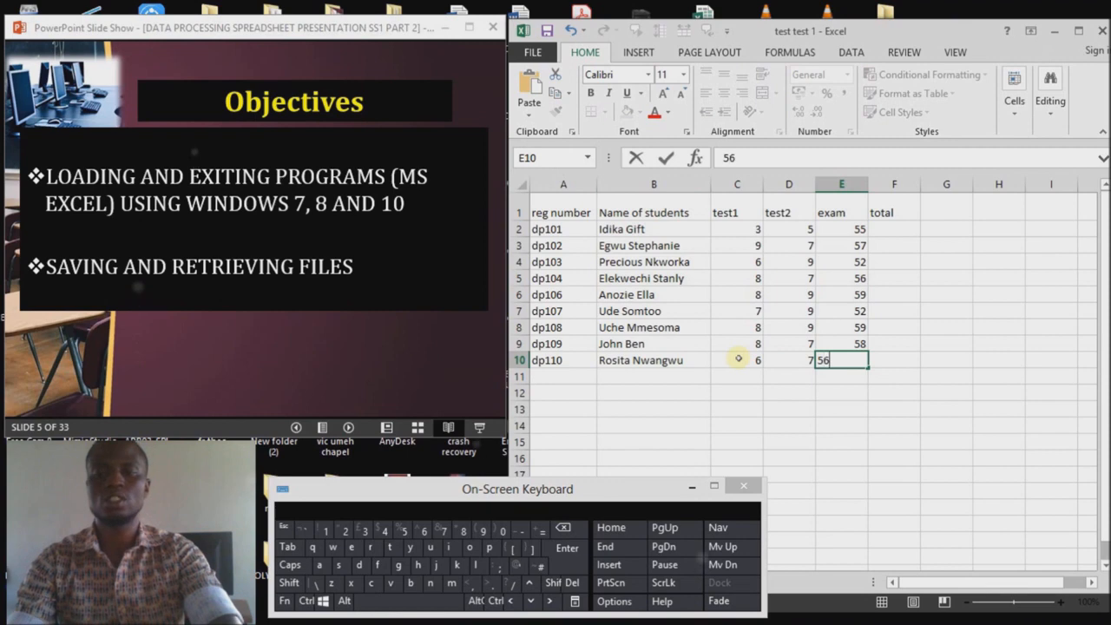
{"action": "key", "text": "Down"}
{"action": "key", "text": "Left"}
{"action": "key", "text": "Left"}
{"action": "key", "text": "Left"}
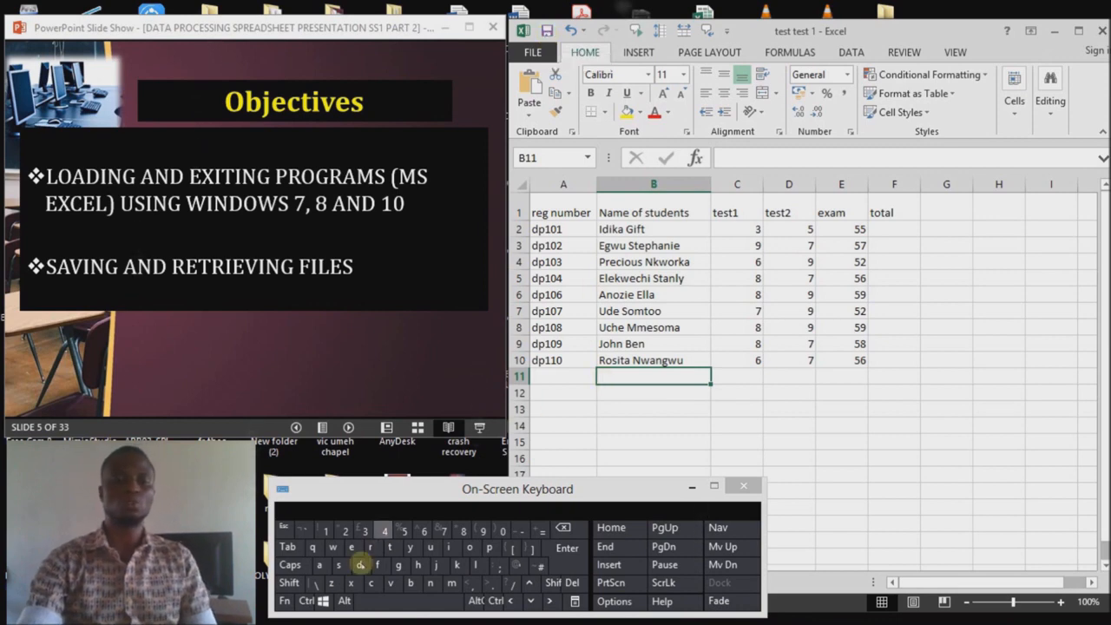
Step: Save the test test 1 workbook using Ctrl+S and FILE > Save
{"action": "left_click", "coordinate": [305, 600]}
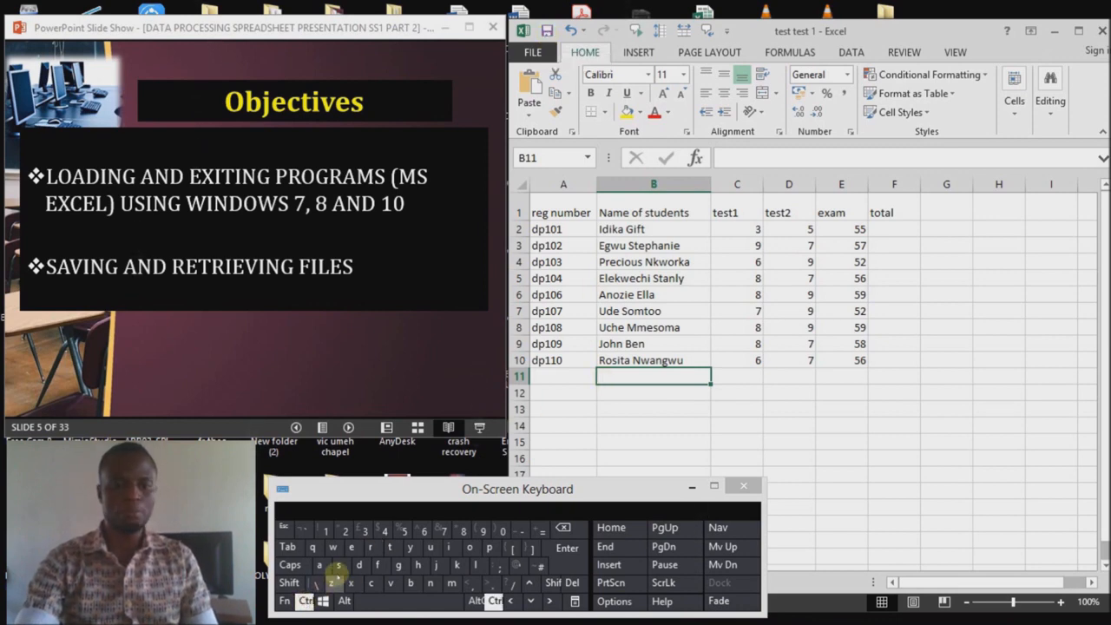
{"action": "left_click", "coordinate": [339, 565]}
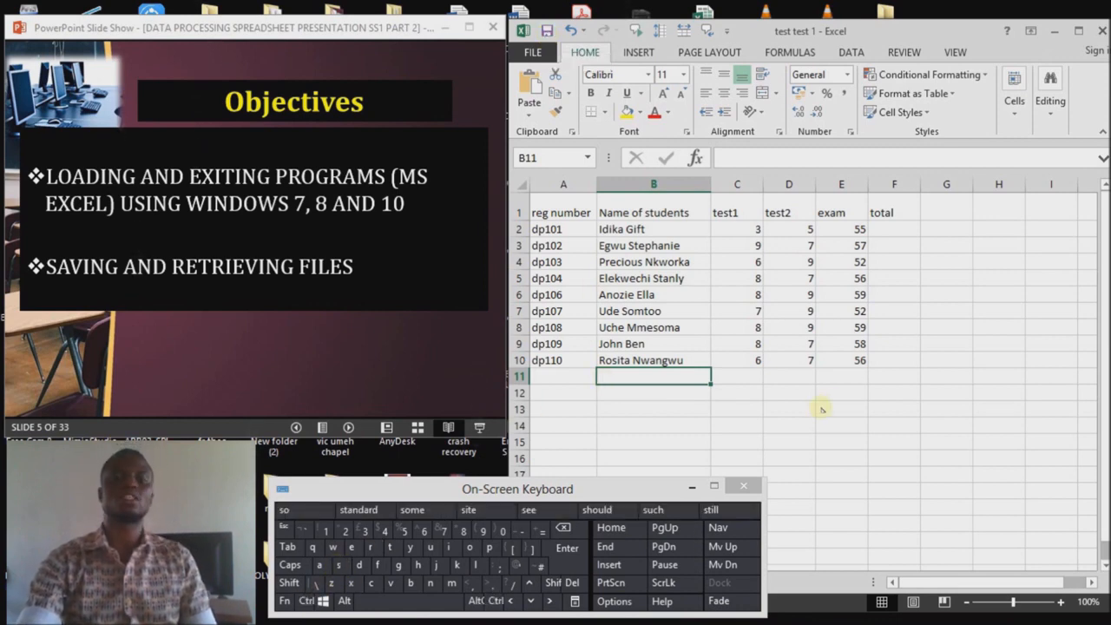
{"action": "left_click", "coordinate": [544, 55]}
{"action": "left_click", "coordinate": [548, 184]}
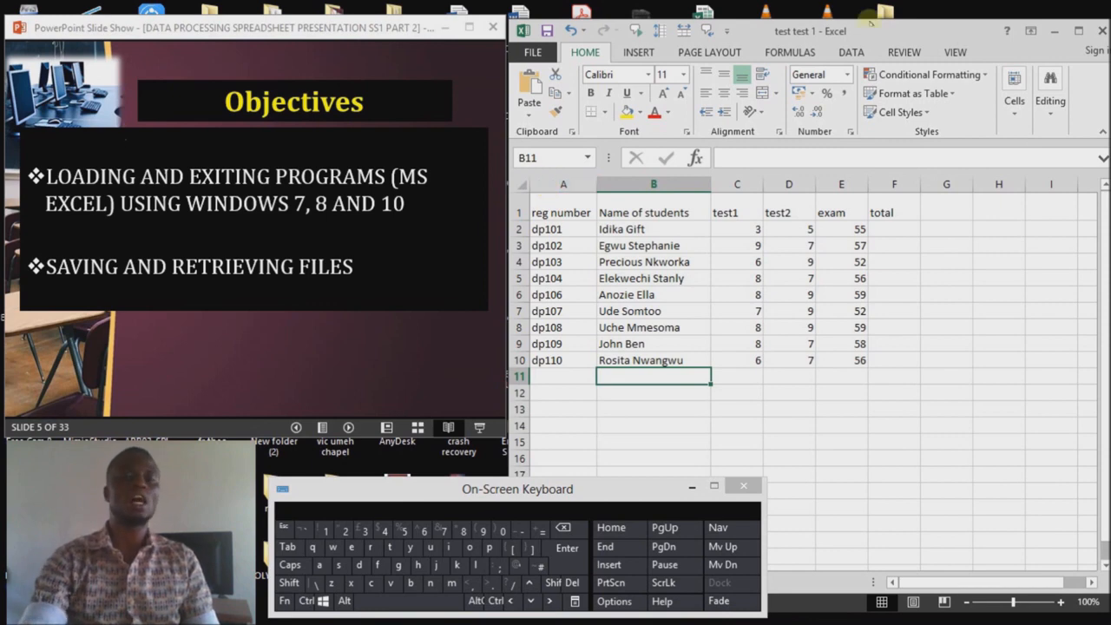
Step: Close both Excel workbooks and reopen test test 1 from the class test folder
{"action": "left_click", "coordinate": [1100, 31]}
{"action": "left_click", "coordinate": [1100, 31]}
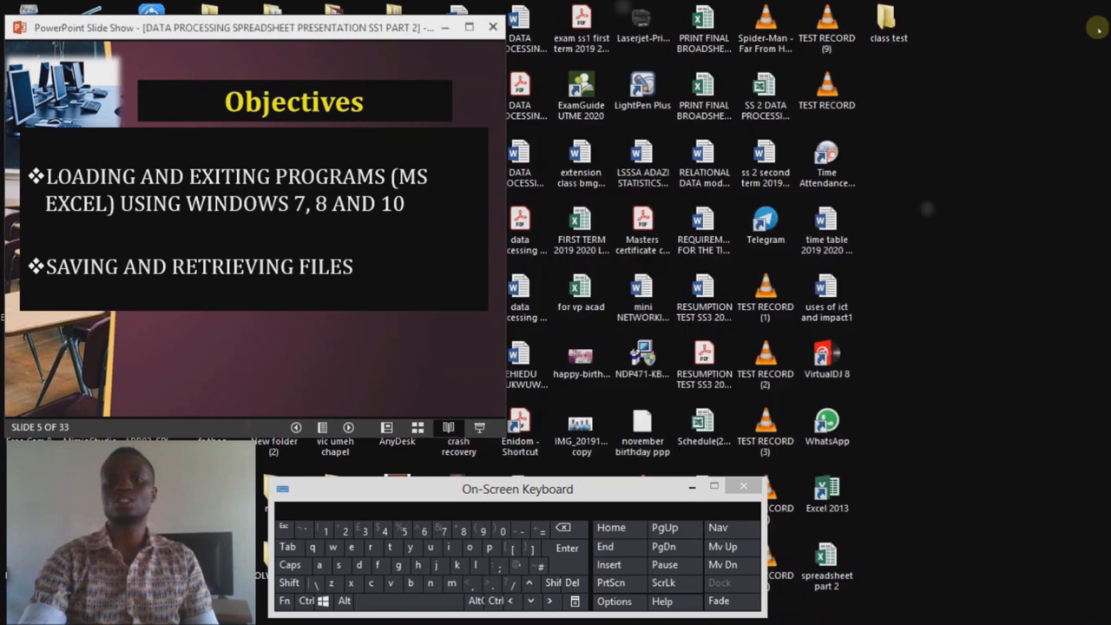
{"action": "double_click", "coordinate": [885, 21]}
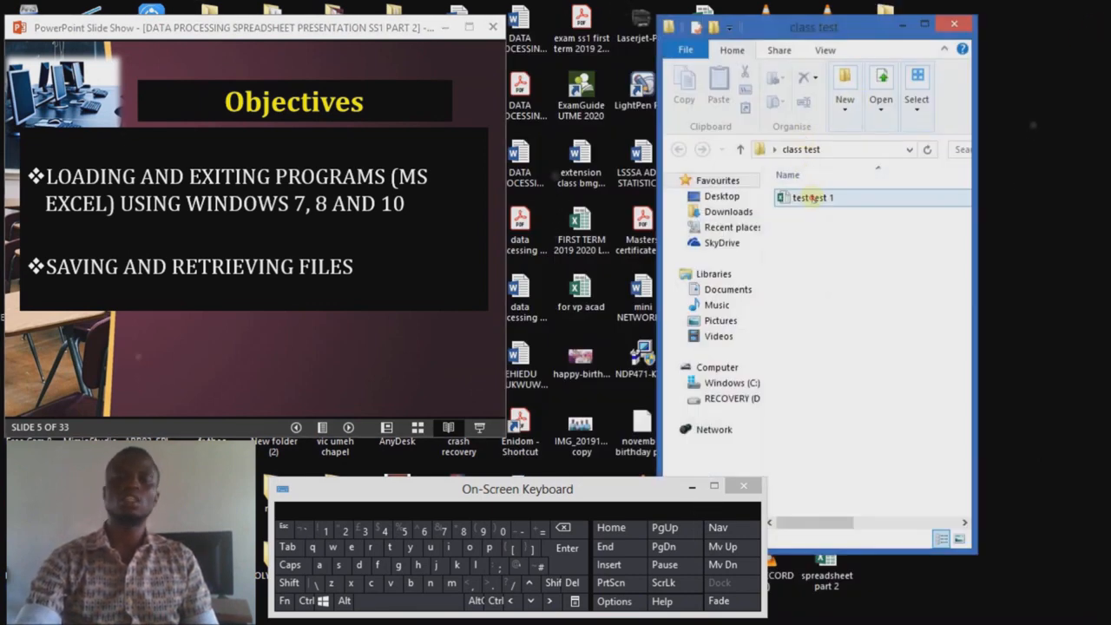
{"action": "double_click", "coordinate": [814, 197]}
Step: Enter the opening password and then the write-access password for test test 1
{"action": "type", "text": "1234"}
{"action": "key", "text": "Return"}
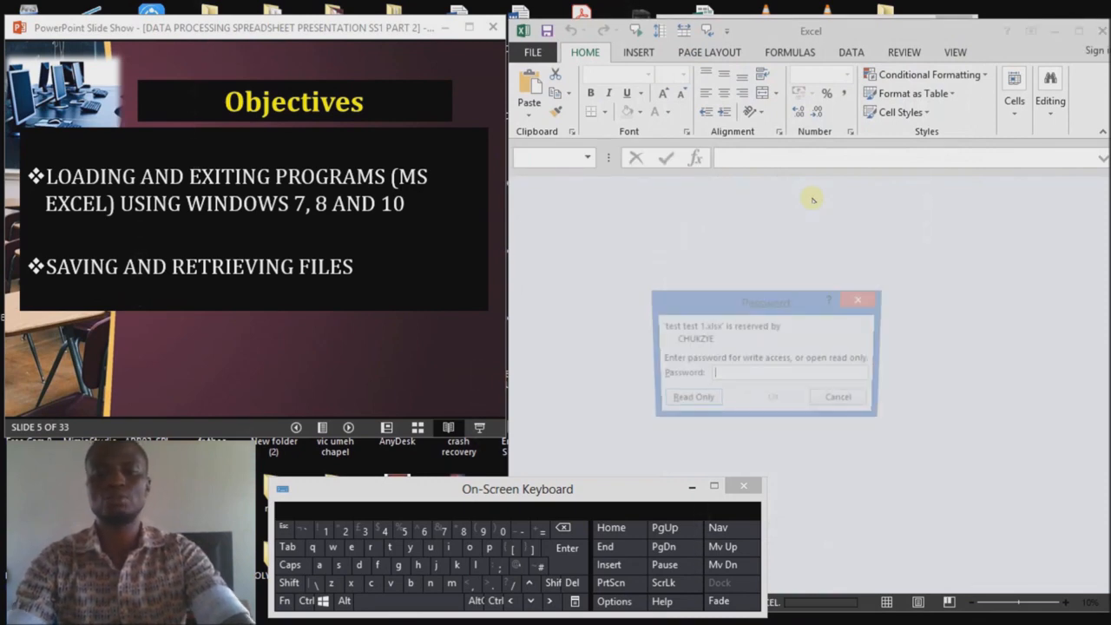
{"action": "type", "text": "12"}
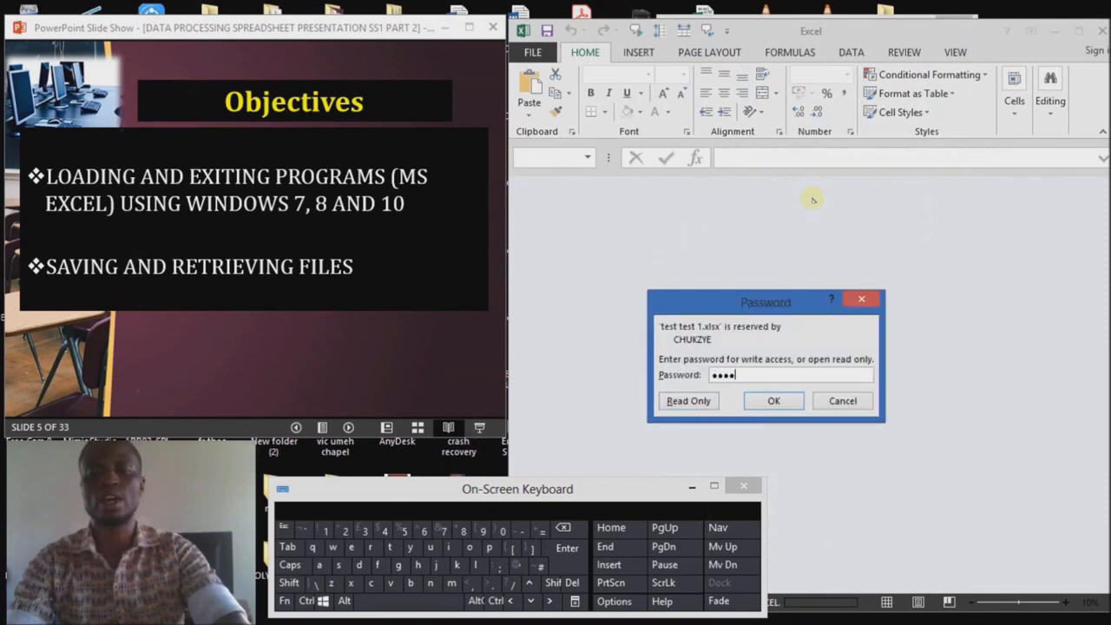
{"action": "key", "text": "Return"}
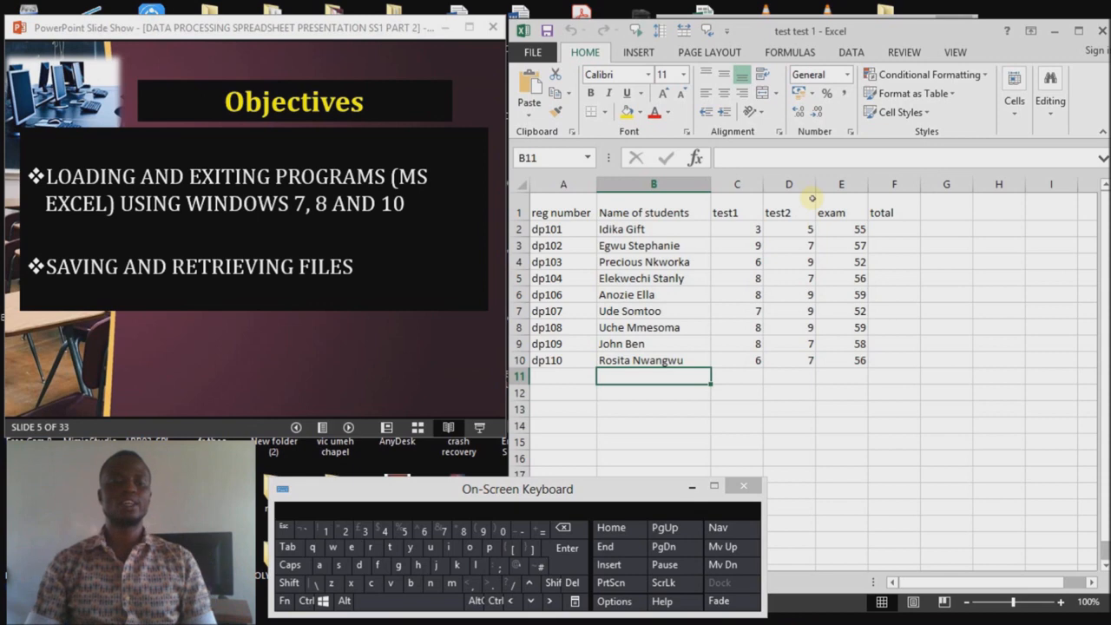
Step: Type 'data processing.xlsx' in B11, inserting the words, space and period around xlsx
{"action": "type", "text": "x"}
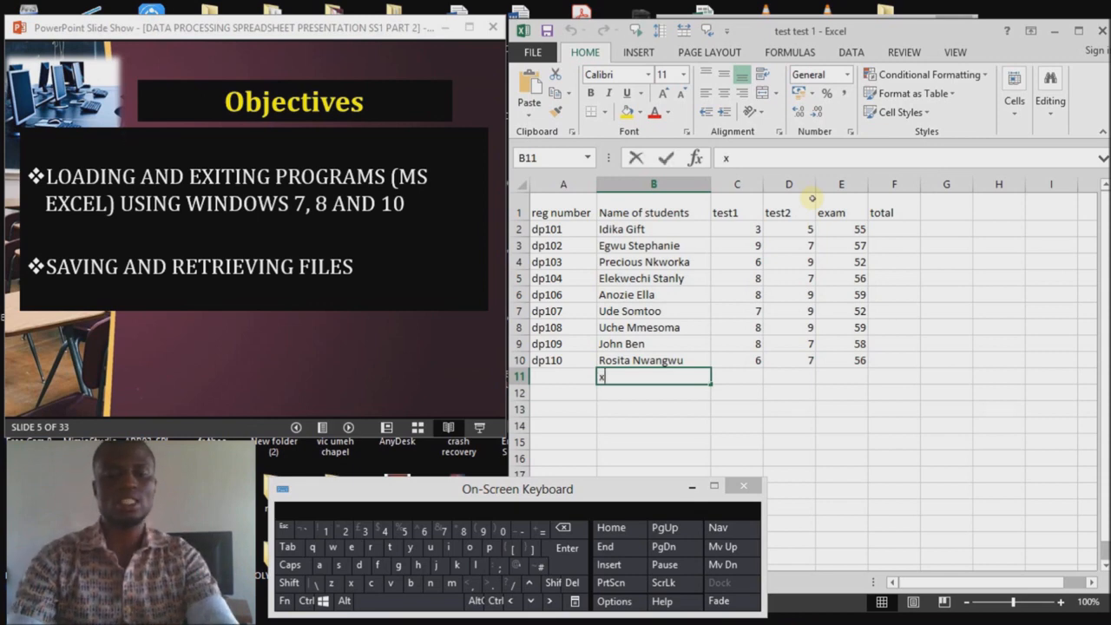
{"action": "type", "text": "l"}
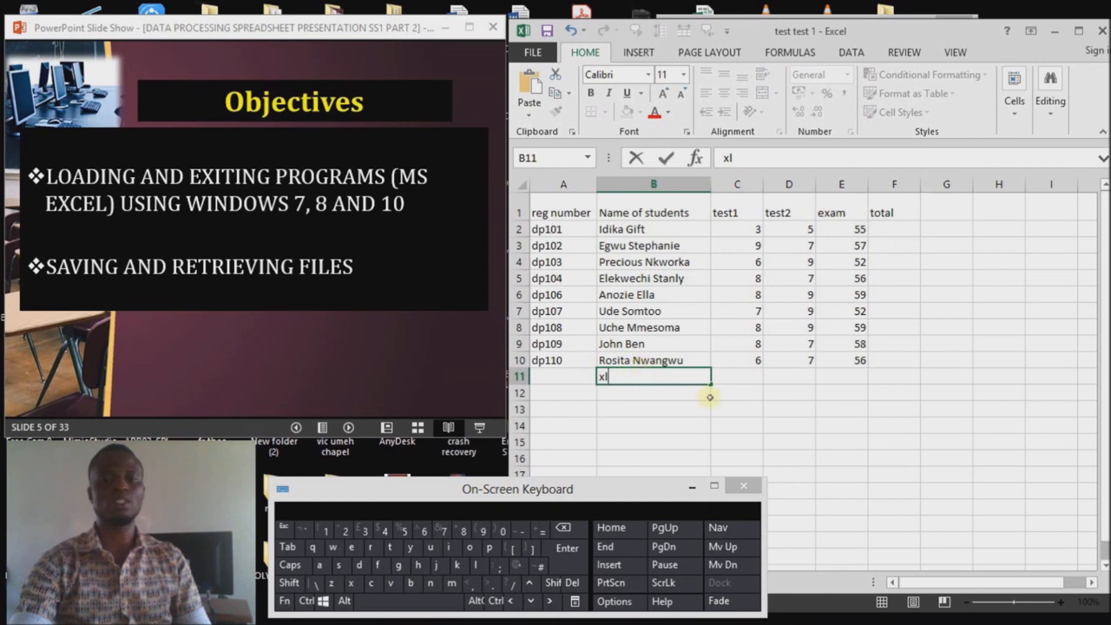
{"action": "type", "text": "s"}
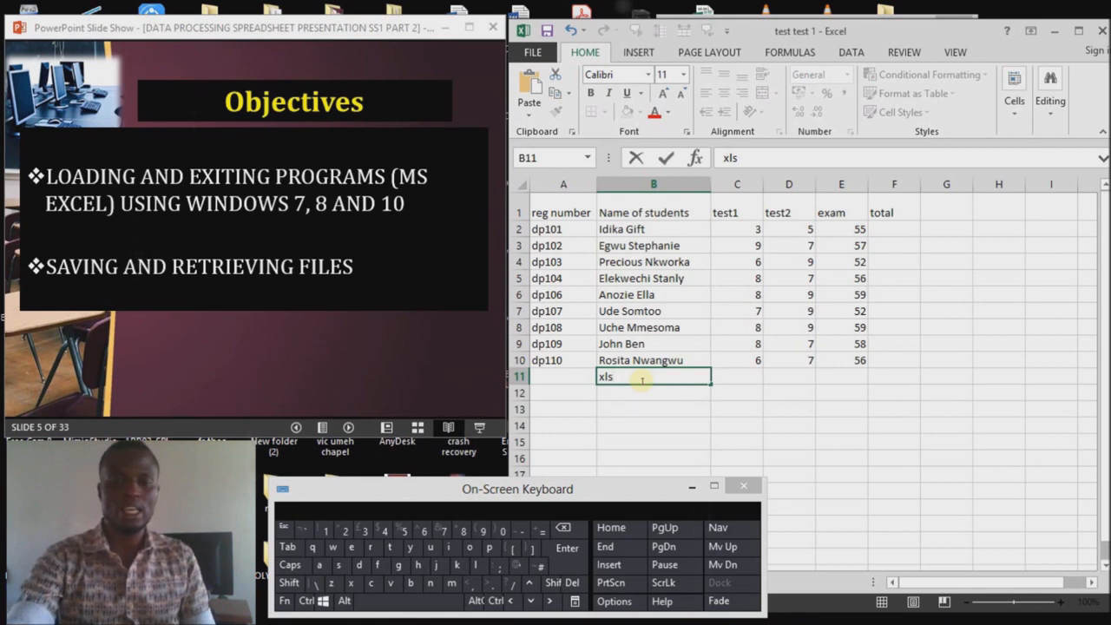
{"action": "type", "text": "x"}
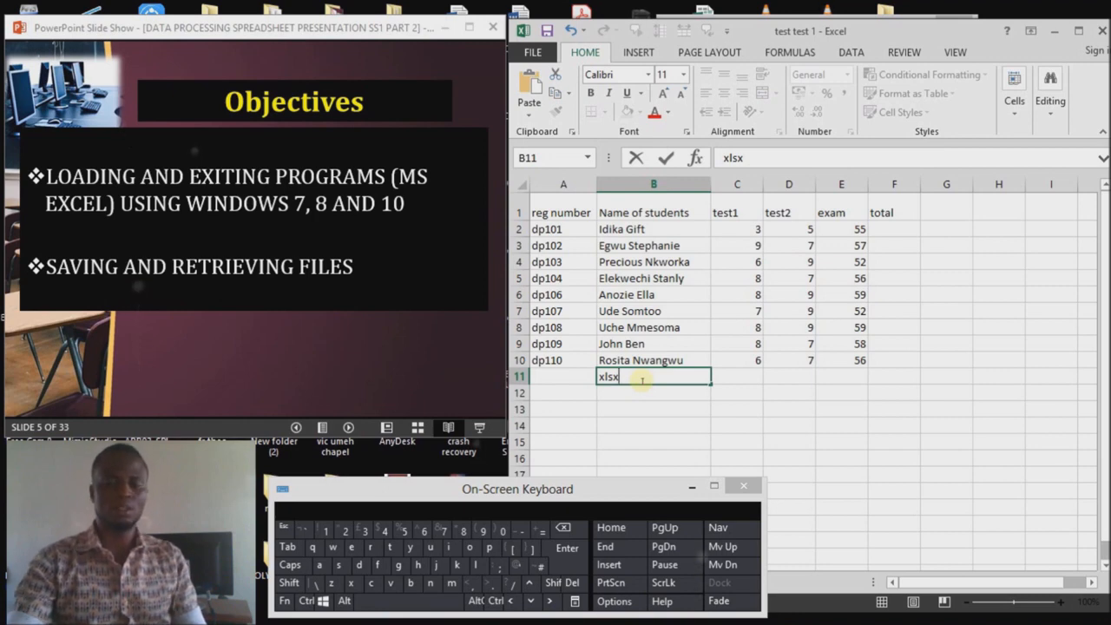
{"action": "left_click", "coordinate": [601, 376]}
{"action": "type", "text": "da"}
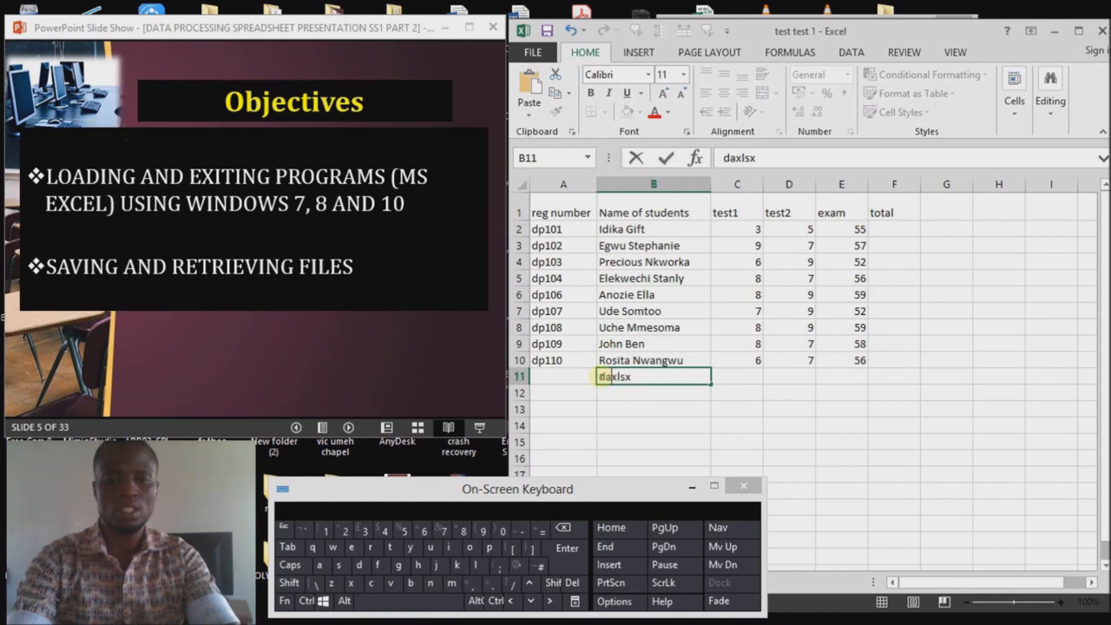
{"action": "type", "text": "tapr"}
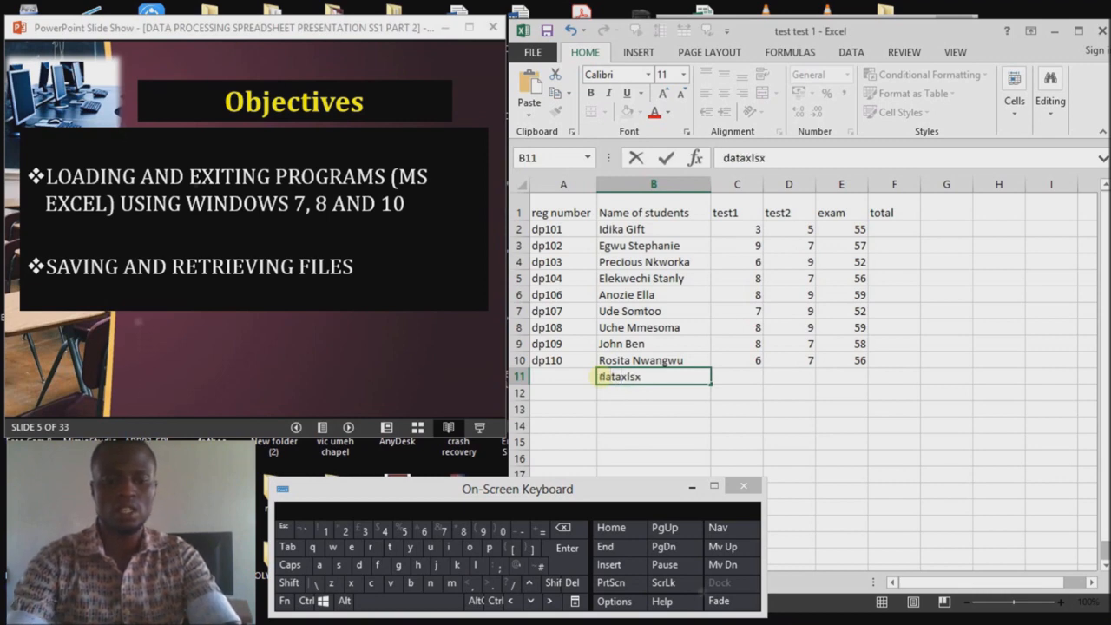
{"action": "type", "text": "ocessing"}
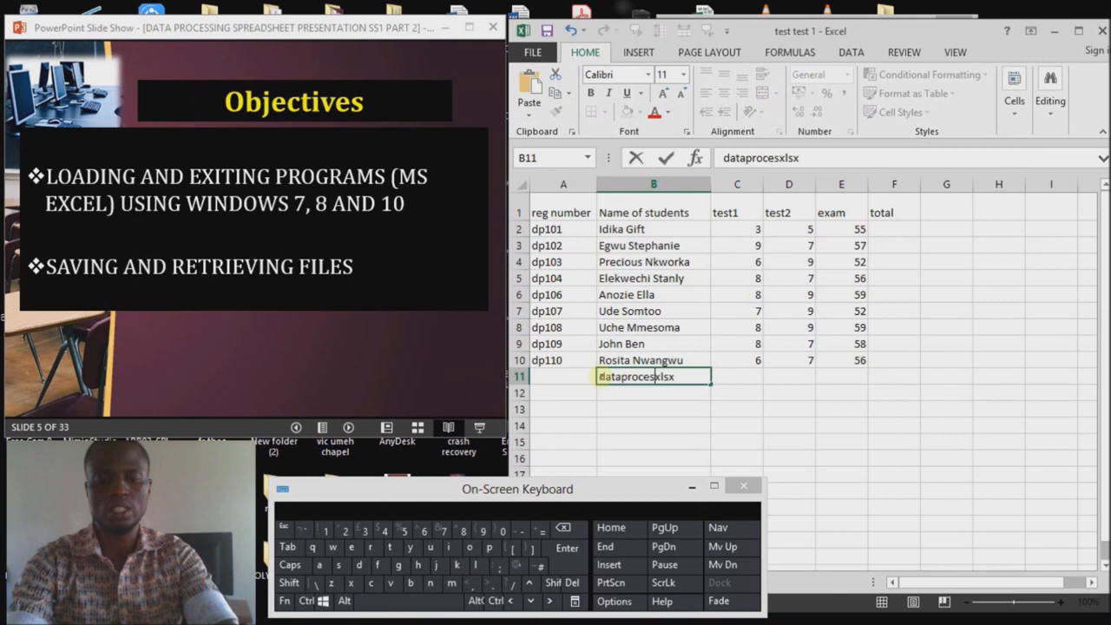
{"action": "left_click", "coordinate": [622, 377]}
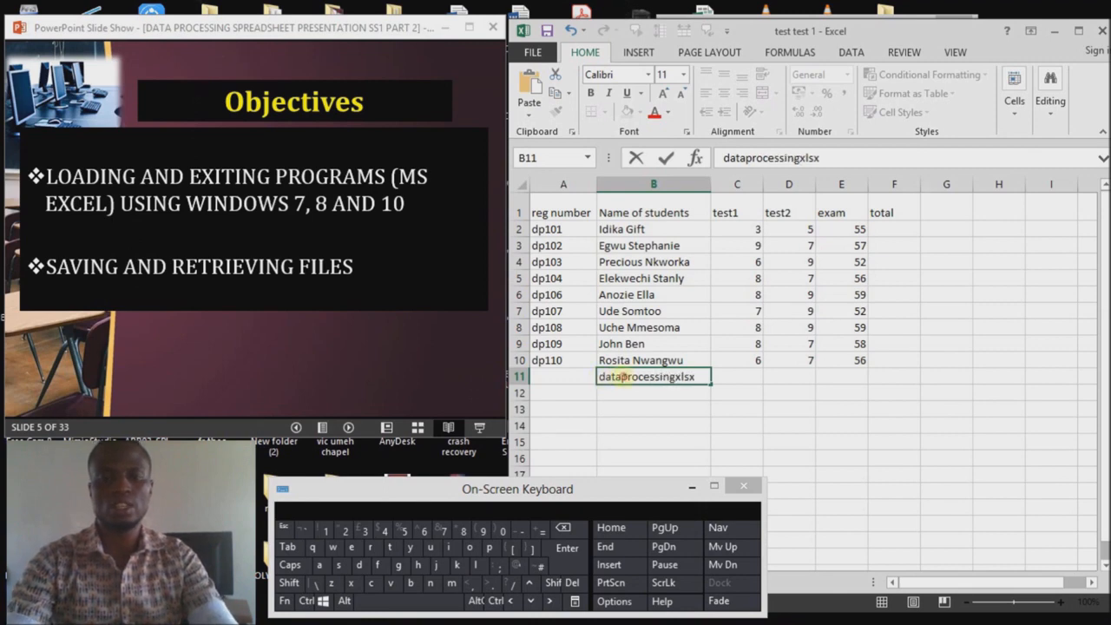
{"action": "left_click", "coordinate": [676, 376]}
{"action": "type", "text": "."}
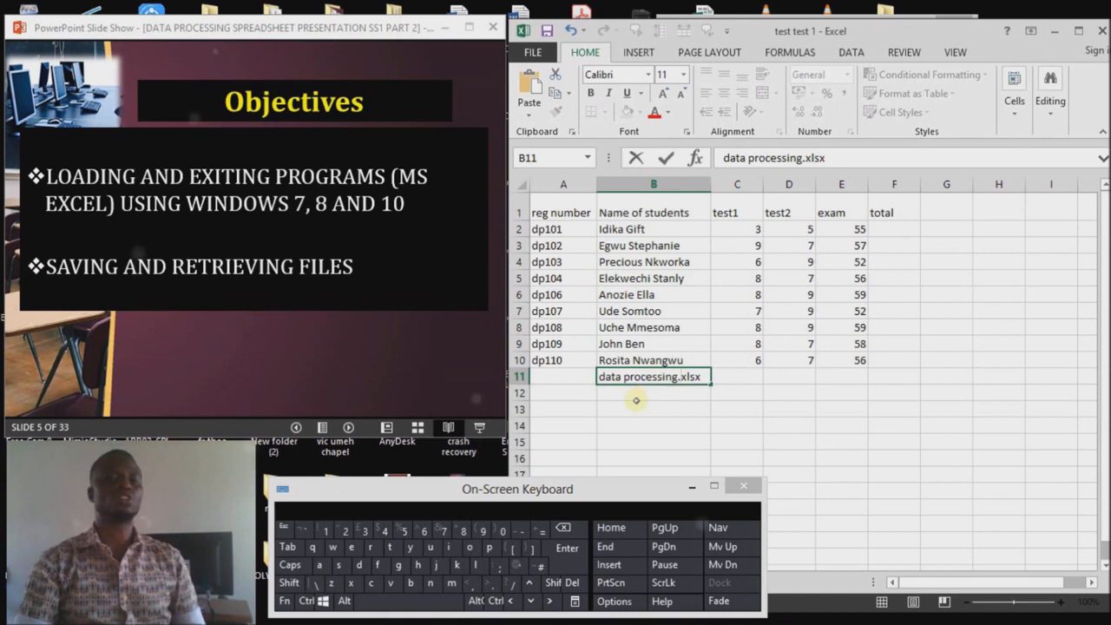